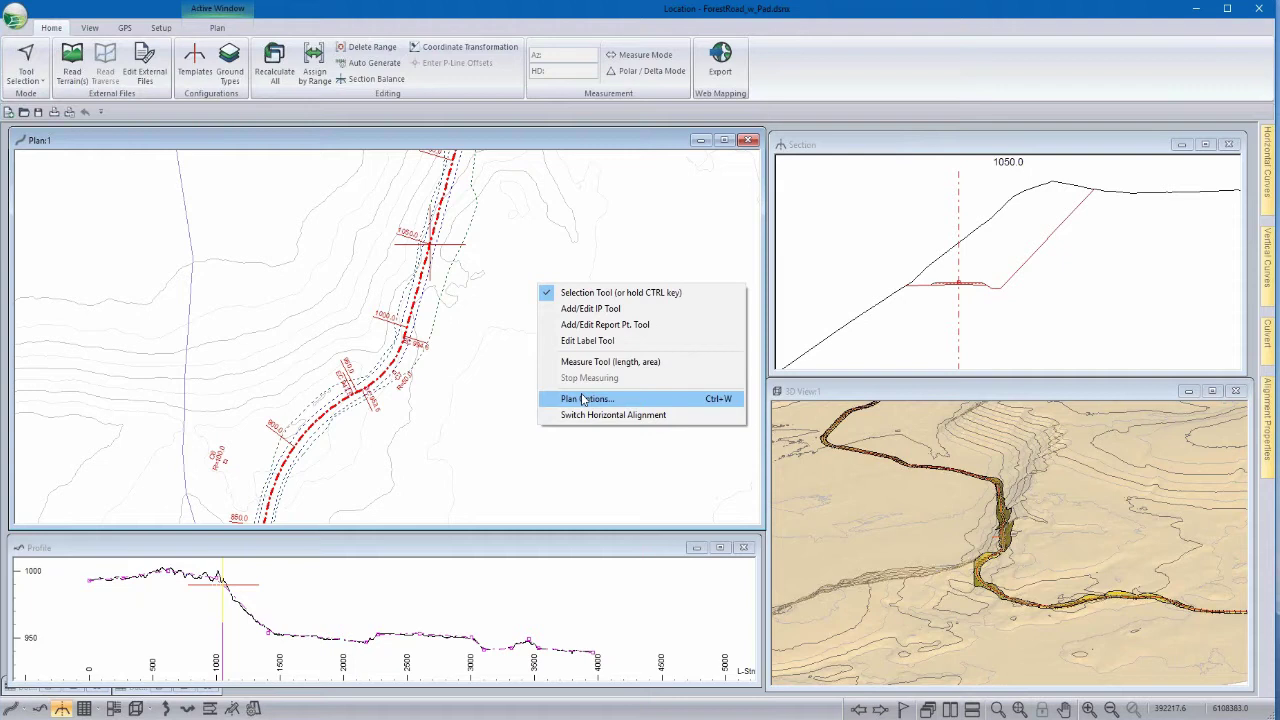
Turn on shading in the plan window using the Cut/Fill type with the Section Zones style.
left_click(584, 399)
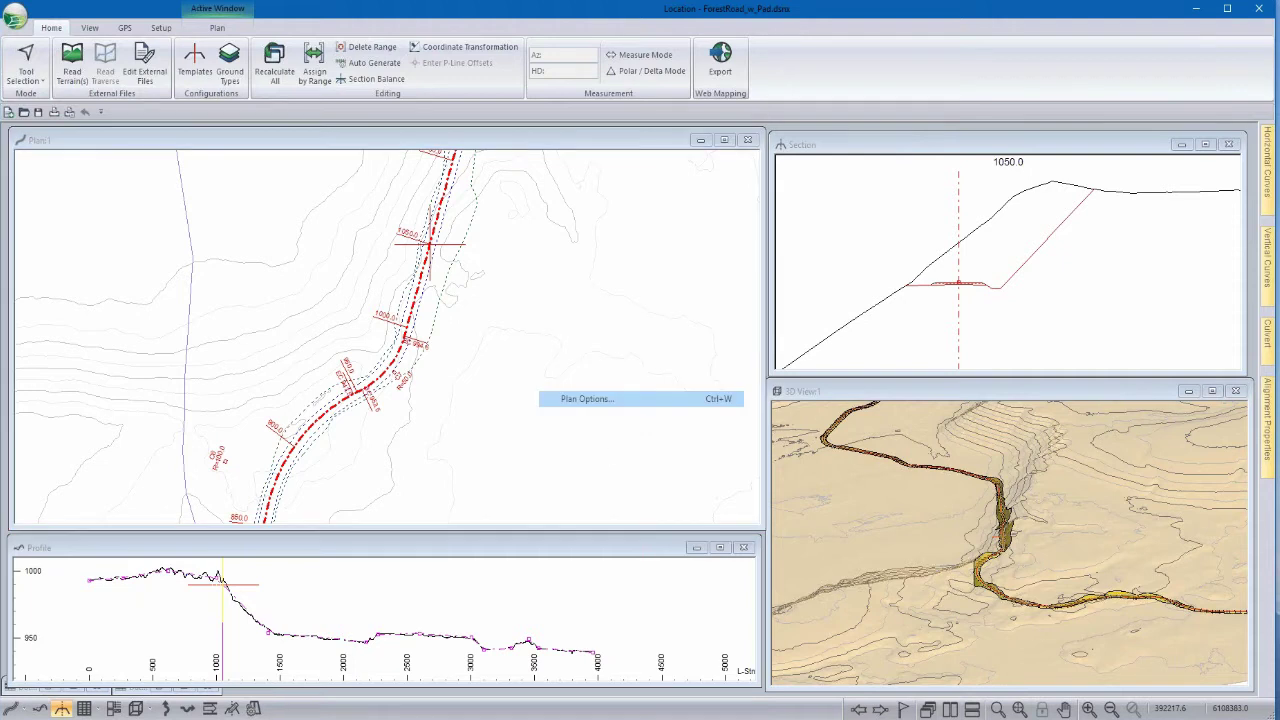
left_click(653, 434)
left_click(742, 437)
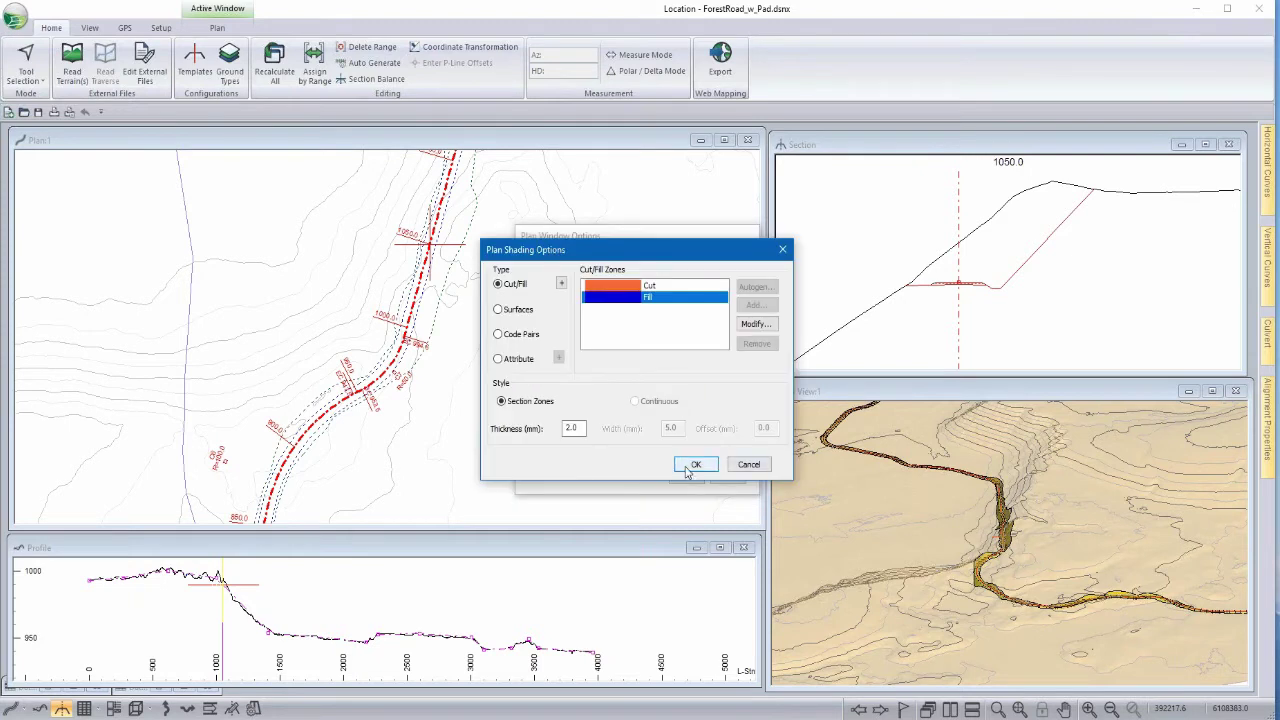
left_click(686, 469)
left_click(686, 466)
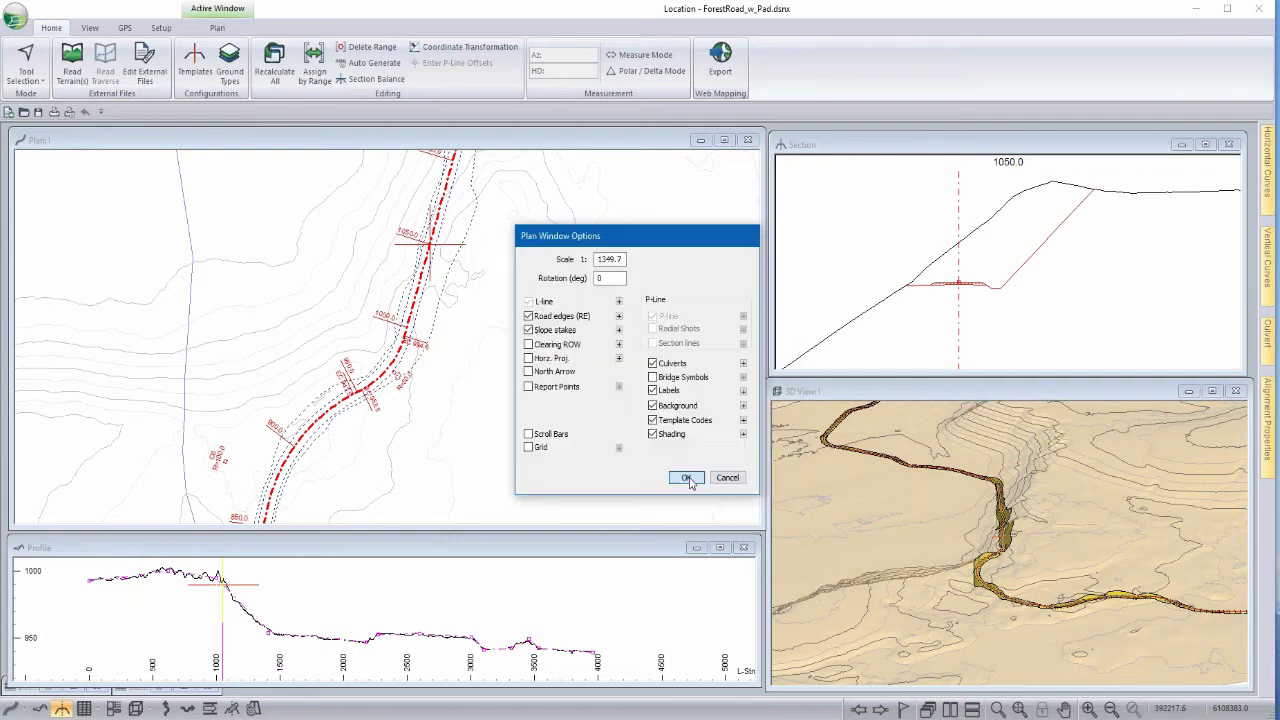
left_click(687, 478)
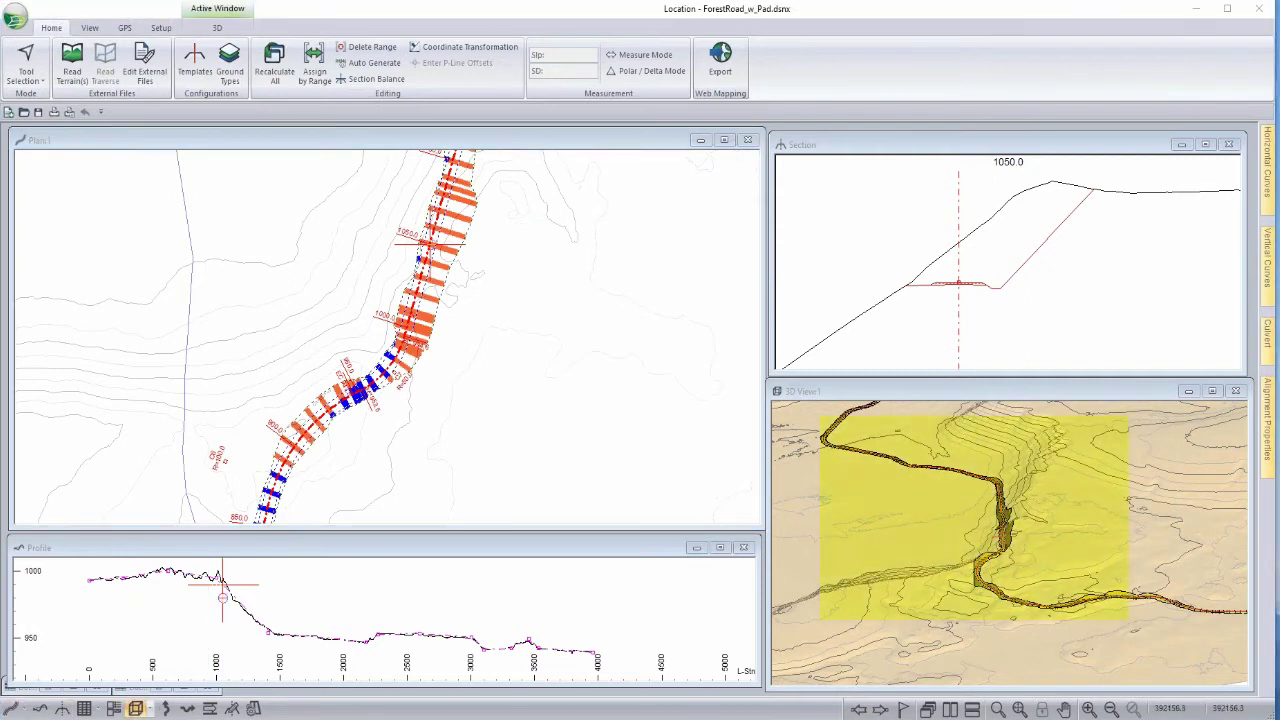
Examine the road corridor in the 3D view and its cut and fill zones in plan.
scroll(1004, 532, "up", 5)
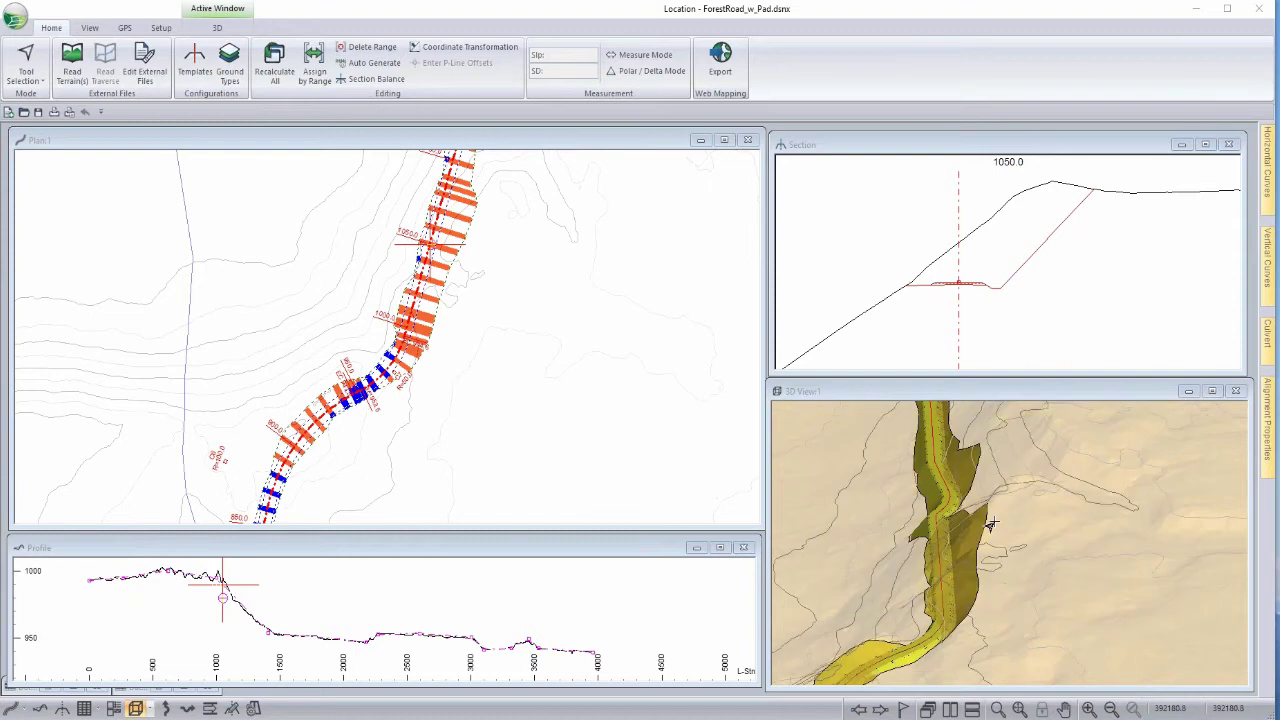
scroll(990, 524, "down", 5)
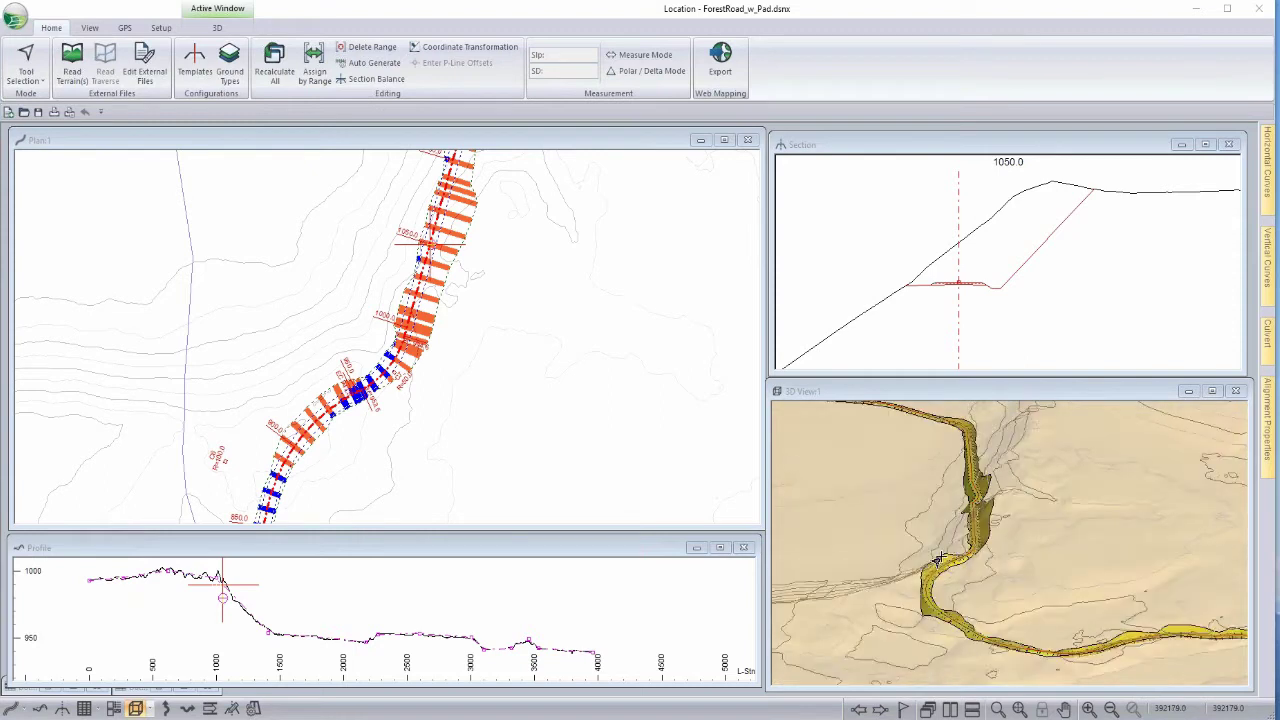
mouse_move(962, 474)
middle_mouse_down()
mouse_move(954, 456)
mouse_move(959, 480)
middle_mouse_up()
left_click(560, 368)
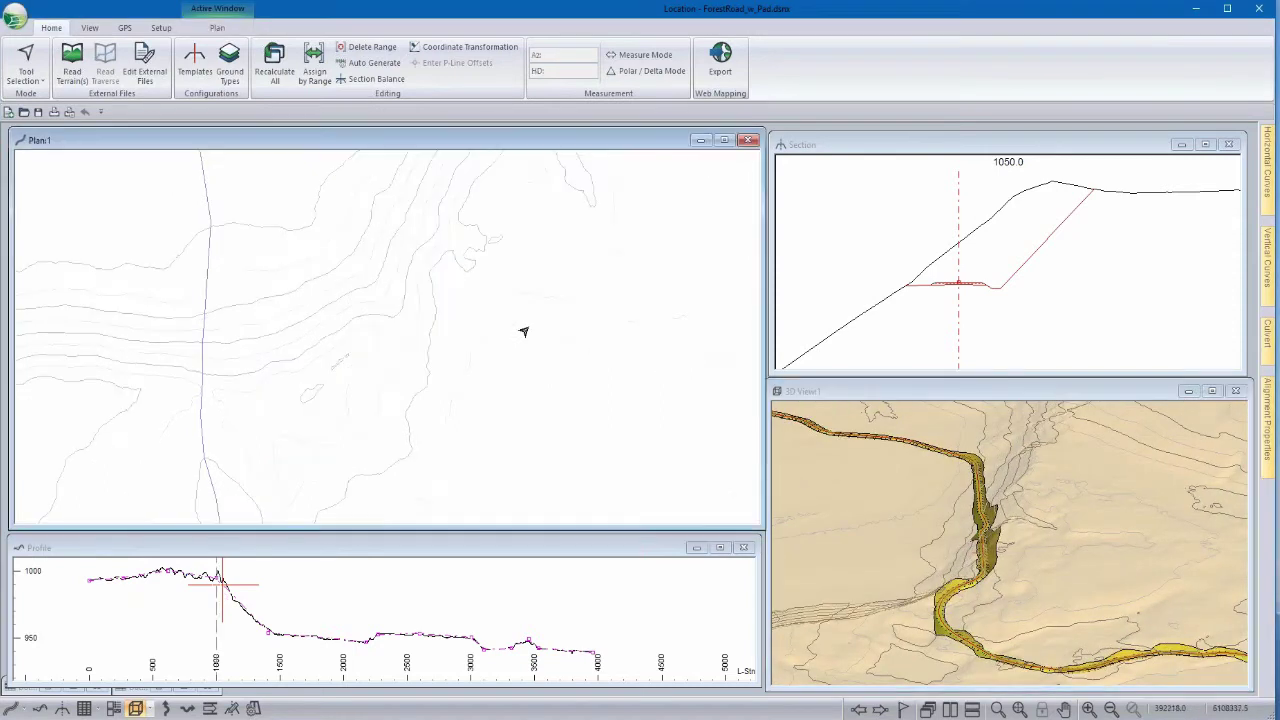
middle_click_drag(429, 287, 413, 333)
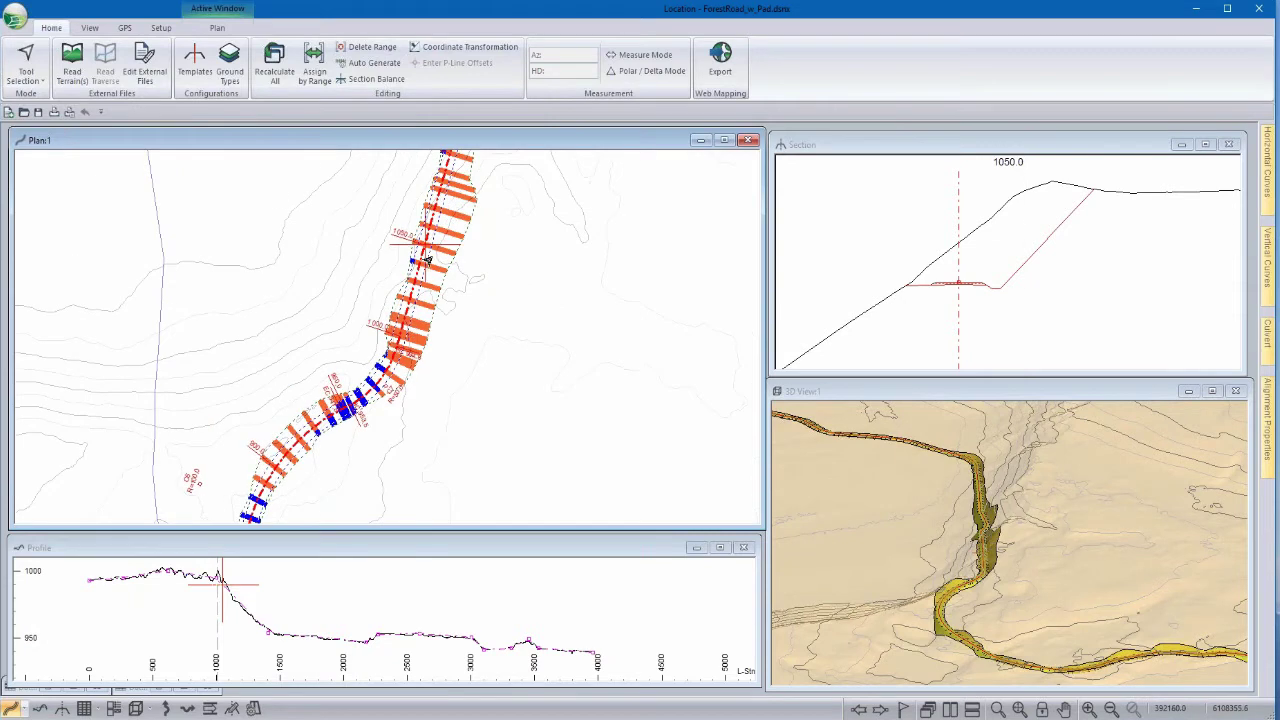
middle_click_drag(536, 257, 531, 299)
Move the alignment's intersection point near station 975 slightly west with the Add/Edit IP Tool, and return to the Selection Tool.
right_click(492, 452)
left_click(545, 462)
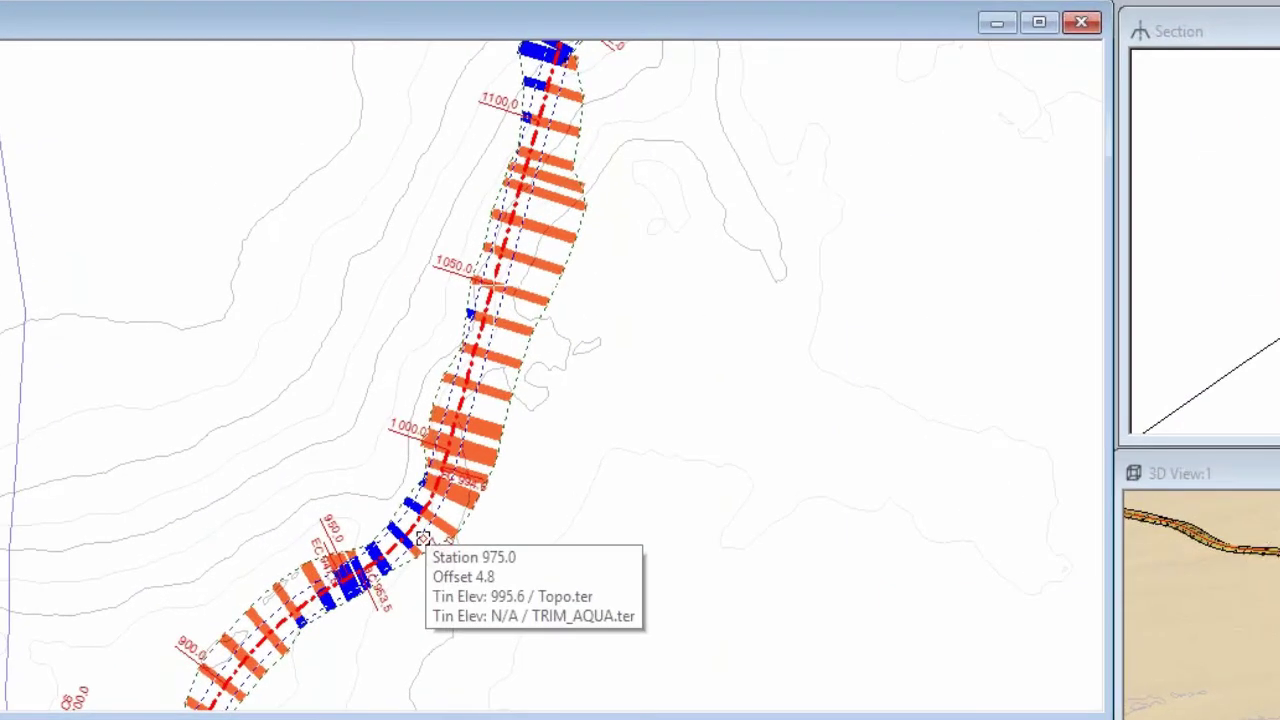
left_click(377, 428)
left_click_drag(416, 538, 396, 541)
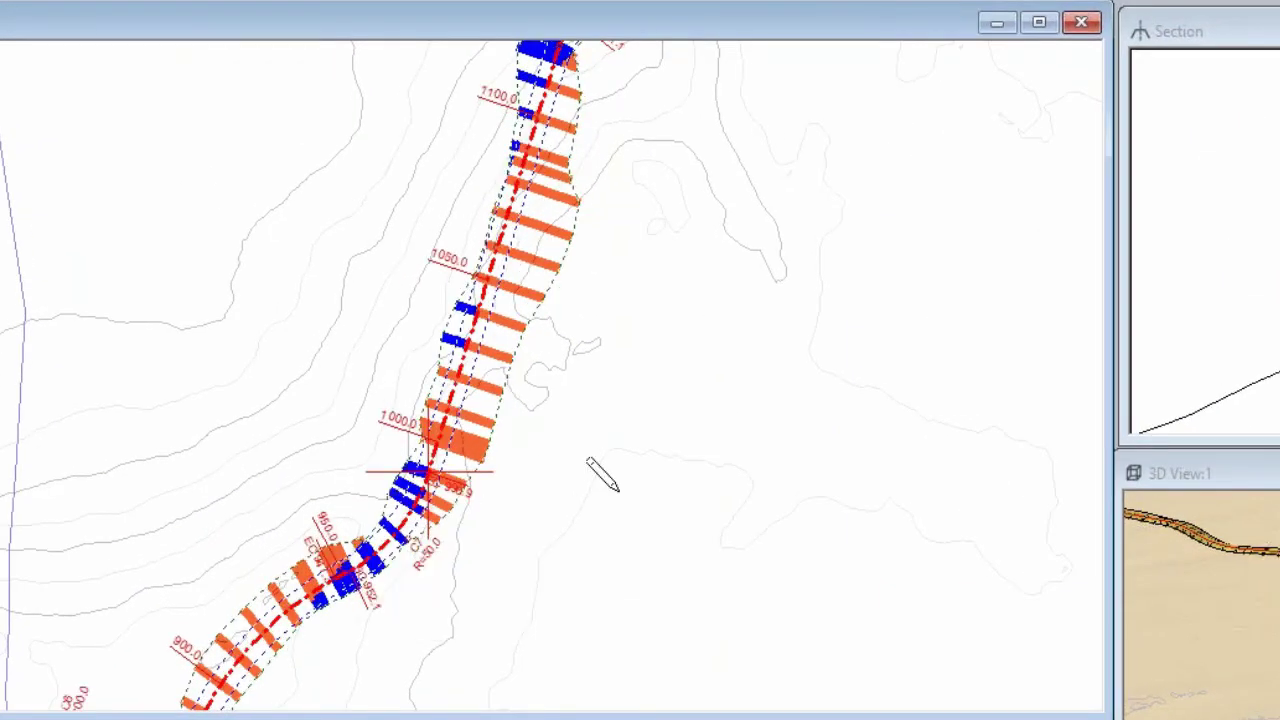
right_click(688, 324)
left_click(722, 343)
Inspect the road's surfacing layer and fill areas in the cross section at station 1040.
left_click(481, 327)
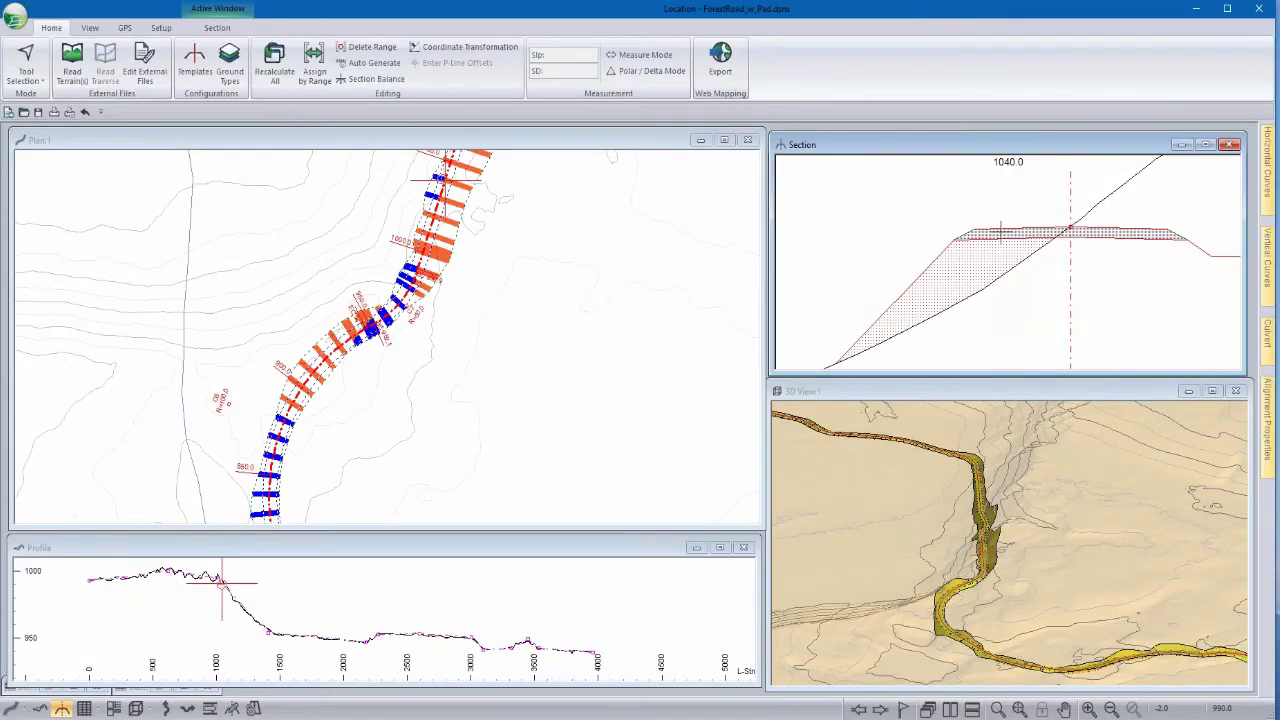
mouse_move(1001, 231)
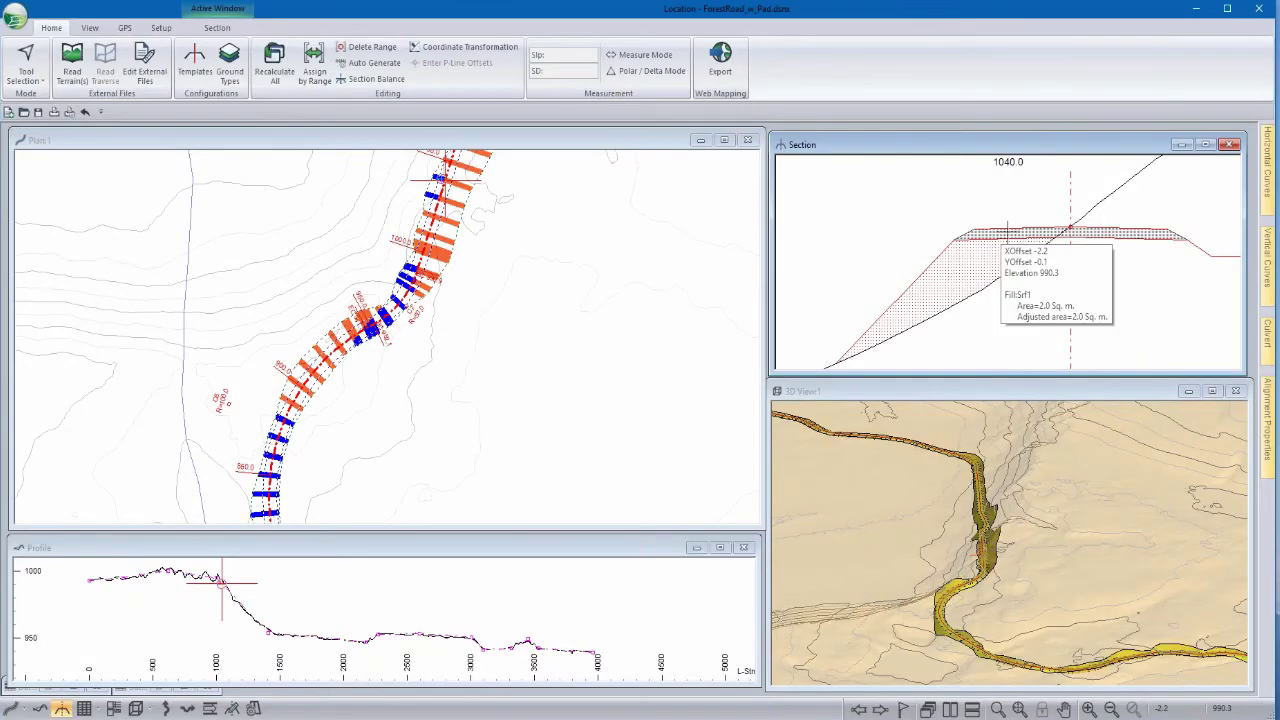
mouse_move(1053, 229)
scroll(1052, 231, "up", 2)
scroll(998, 241, "down", 1)
middle_click_drag(919, 289, 932, 265)
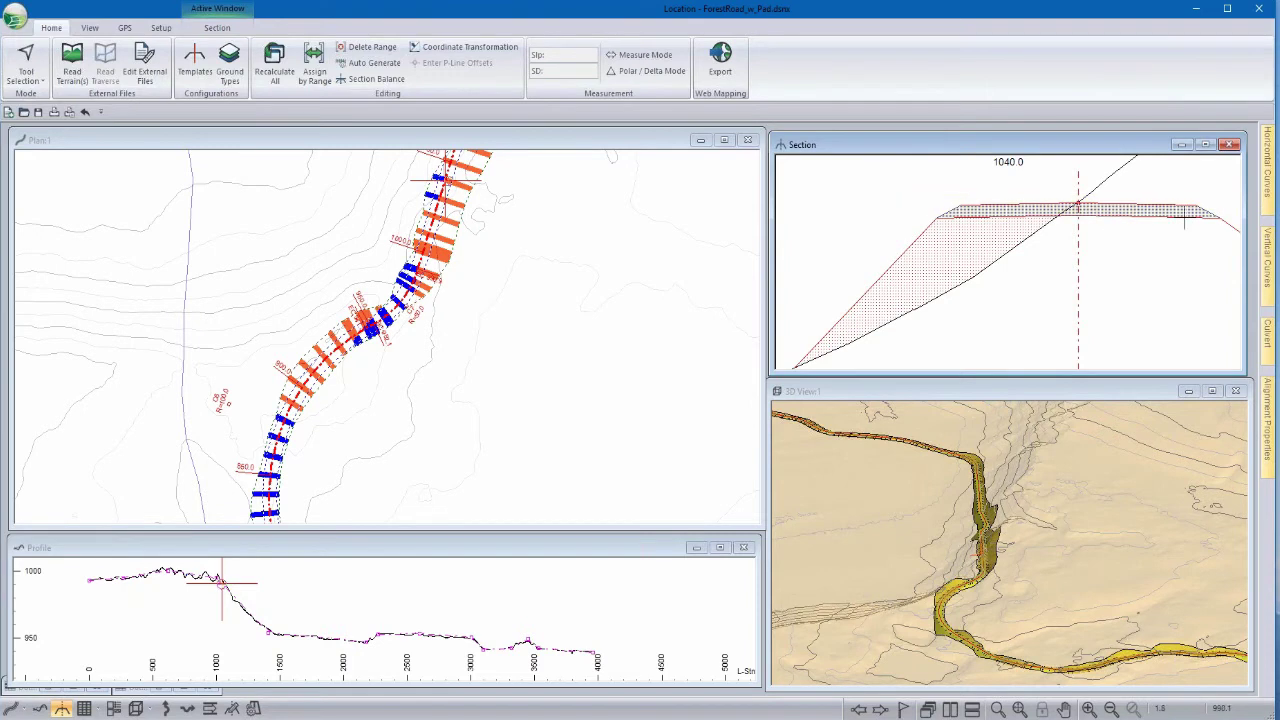
scroll(1150, 225, "down", 1)
Change the plan shading type to Surfaces, using the SG and Srf1 surfaces in the Continuous style.
right_click(560, 388)
left_click(606, 500)
left_click(743, 434)
left_click(499, 309)
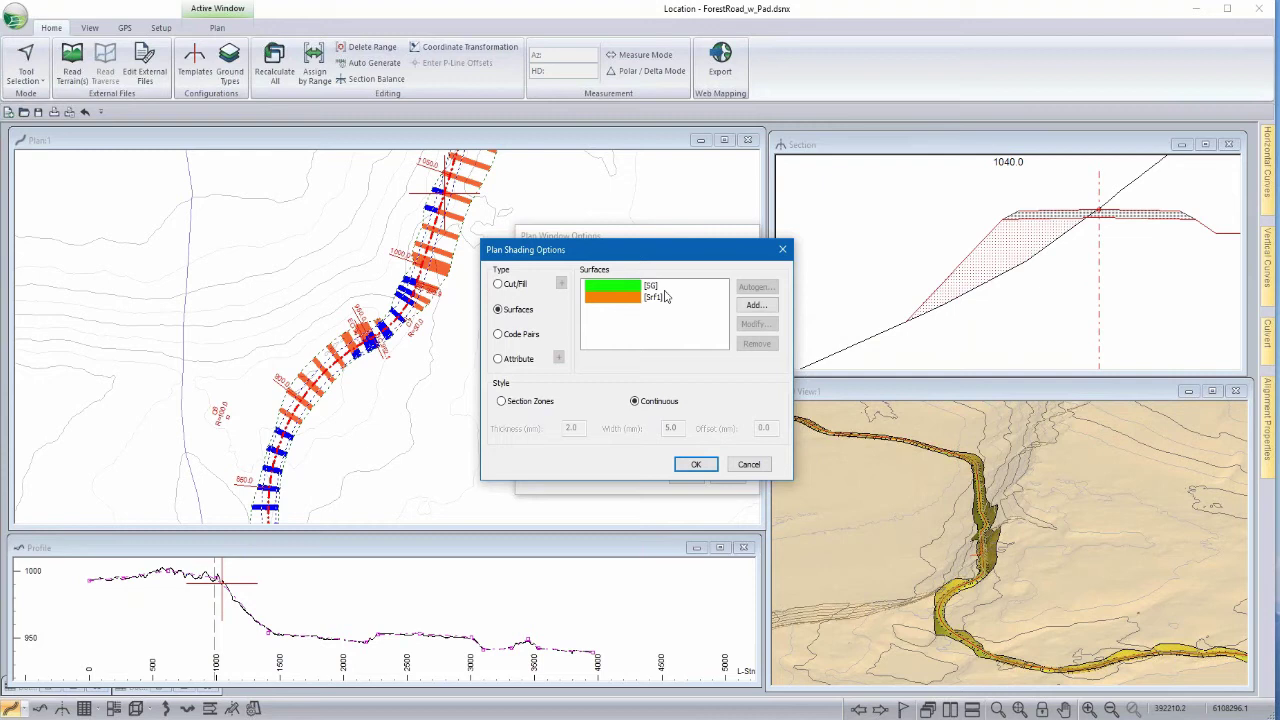
left_click(696, 466)
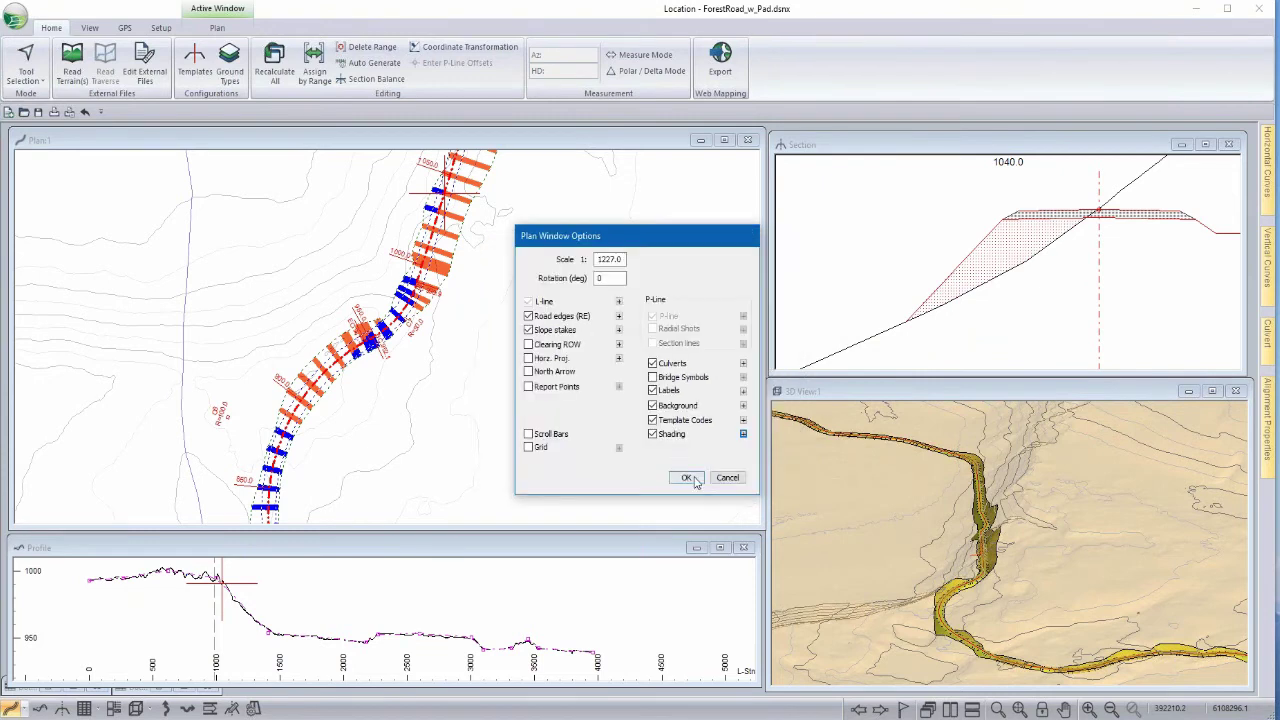
left_click(686, 478)
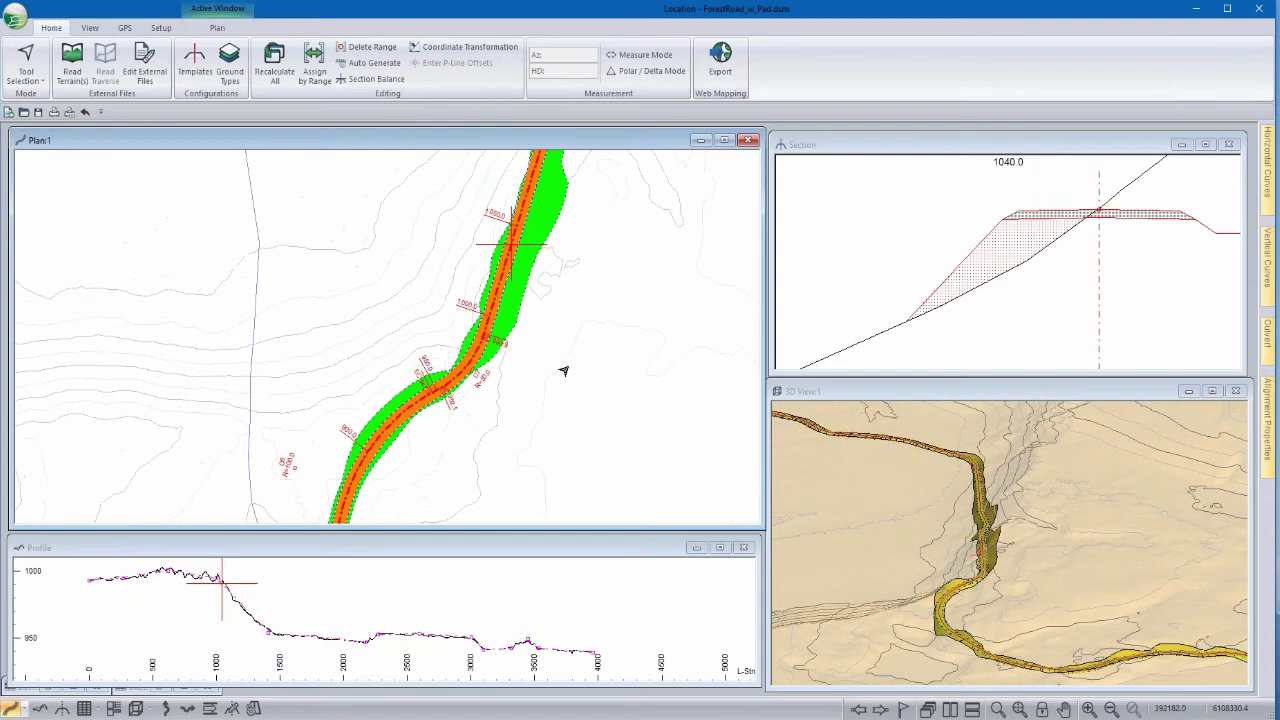
Assign the WRT Wall Right template to the road from station 1000 to station 1100.
scroll(540, 330, "up", 1)
mouse_move(480, 304)
middle_mouse_down()
mouse_move(444, 402)
mouse_move(418, 432)
middle_mouse_up()
middle_click_drag(527, 380, 564, 207)
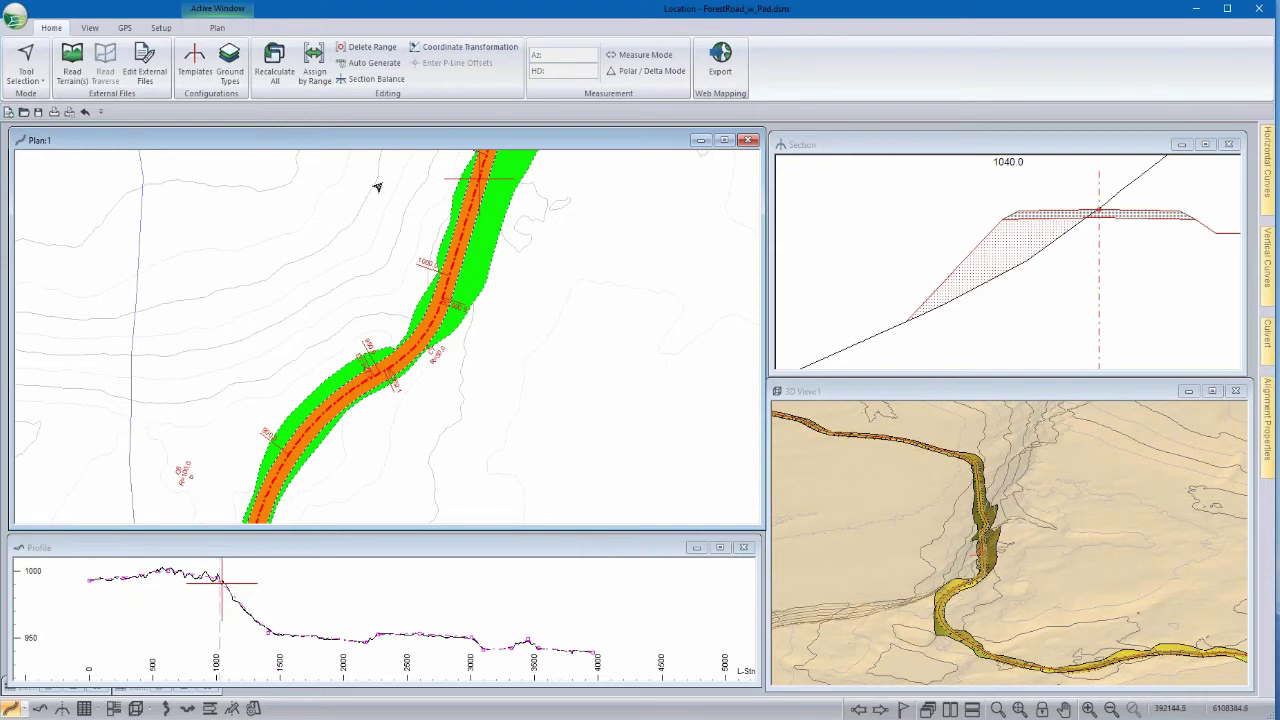
scroll(460, 315, "down", 1)
mouse_move(472, 308)
middle_mouse_down()
mouse_move(454, 409)
mouse_move(403, 430)
middle_mouse_up()
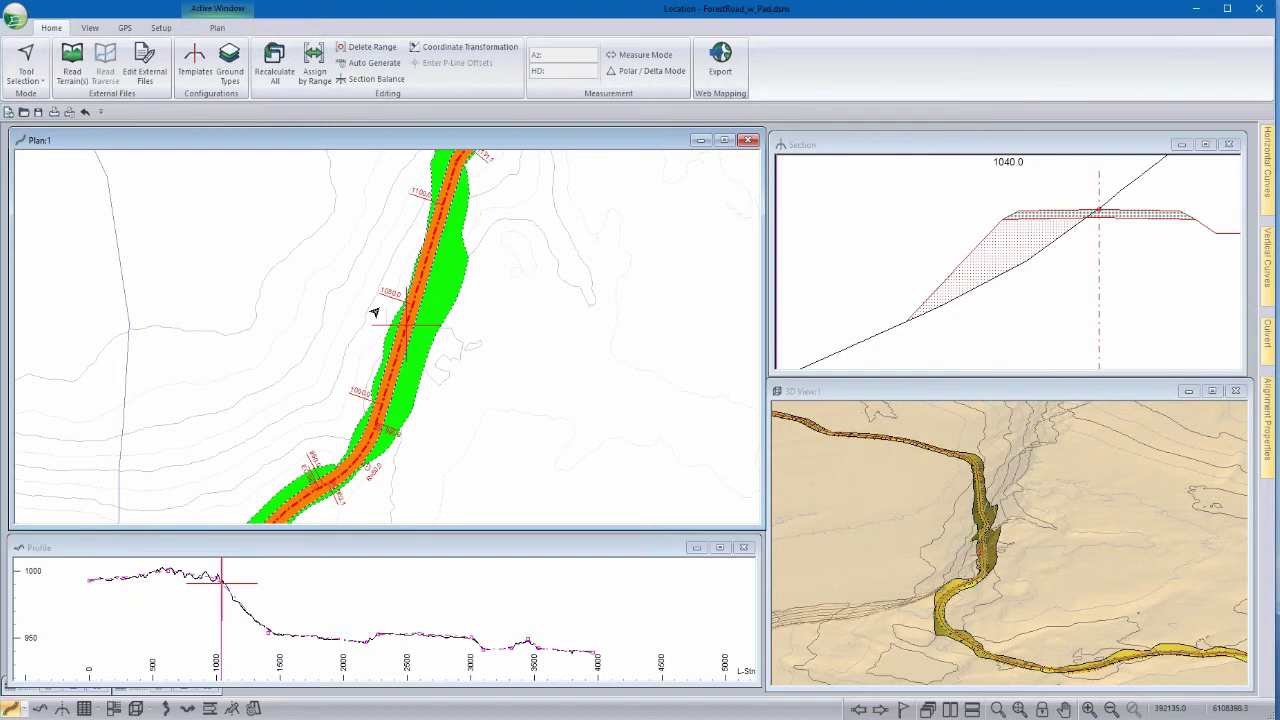
left_click(314, 60)
left_click(525, 253)
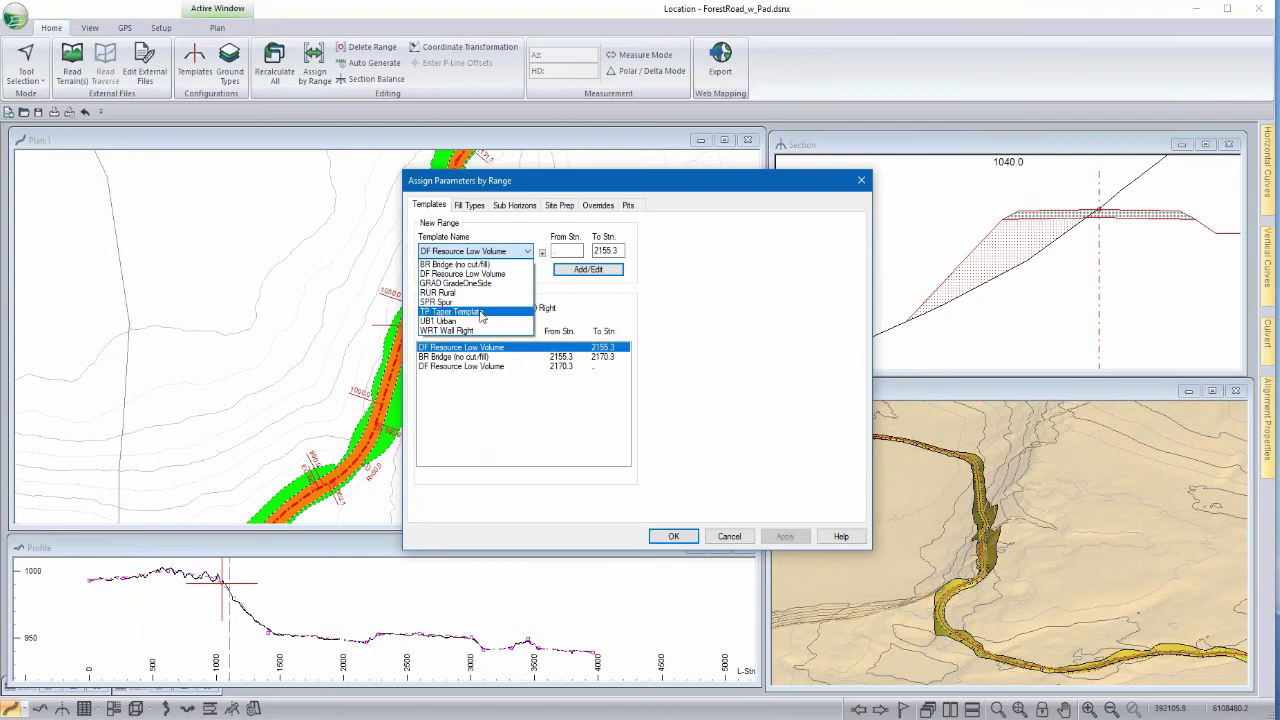
left_click(447, 330)
left_click(556, 251)
type("1000")
key("Tab")
type("1")
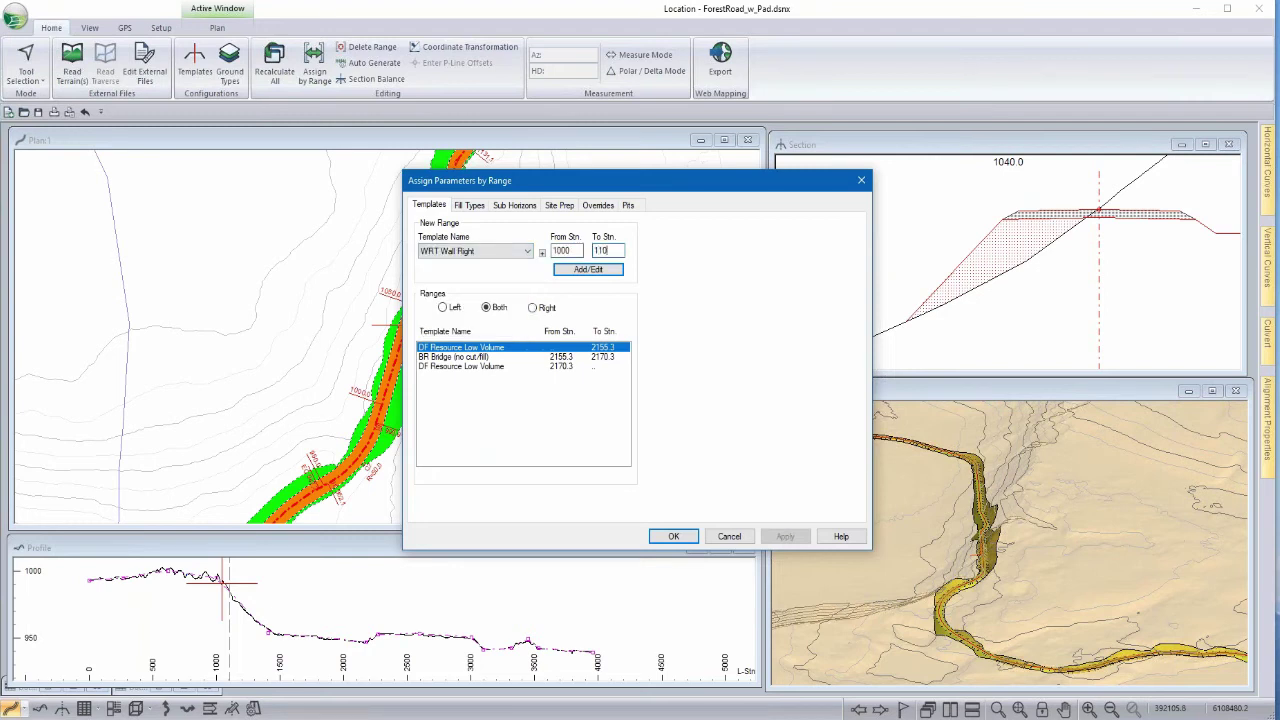
left_click(585, 270)
left_click(670, 536)
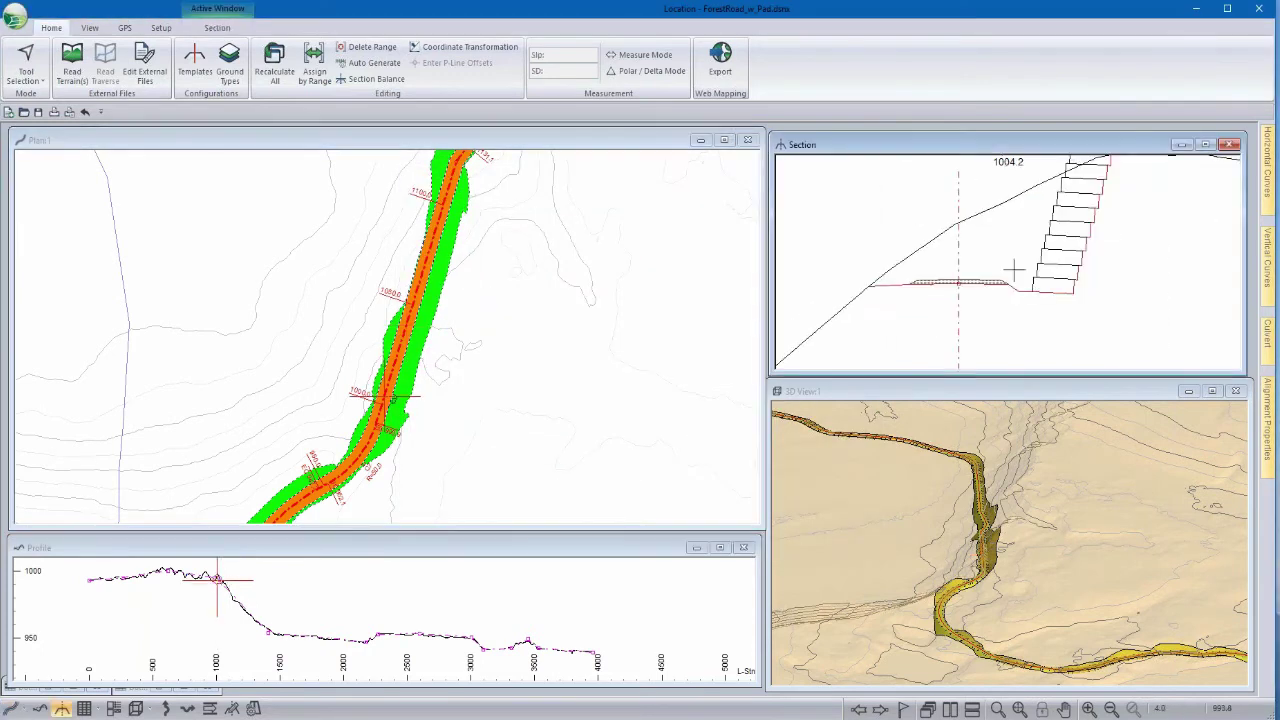
Add the Srf5 - Layer 5 above subgrade surface to the plan shading and remove the SG surface from it.
right_click(531, 327)
left_click(581, 441)
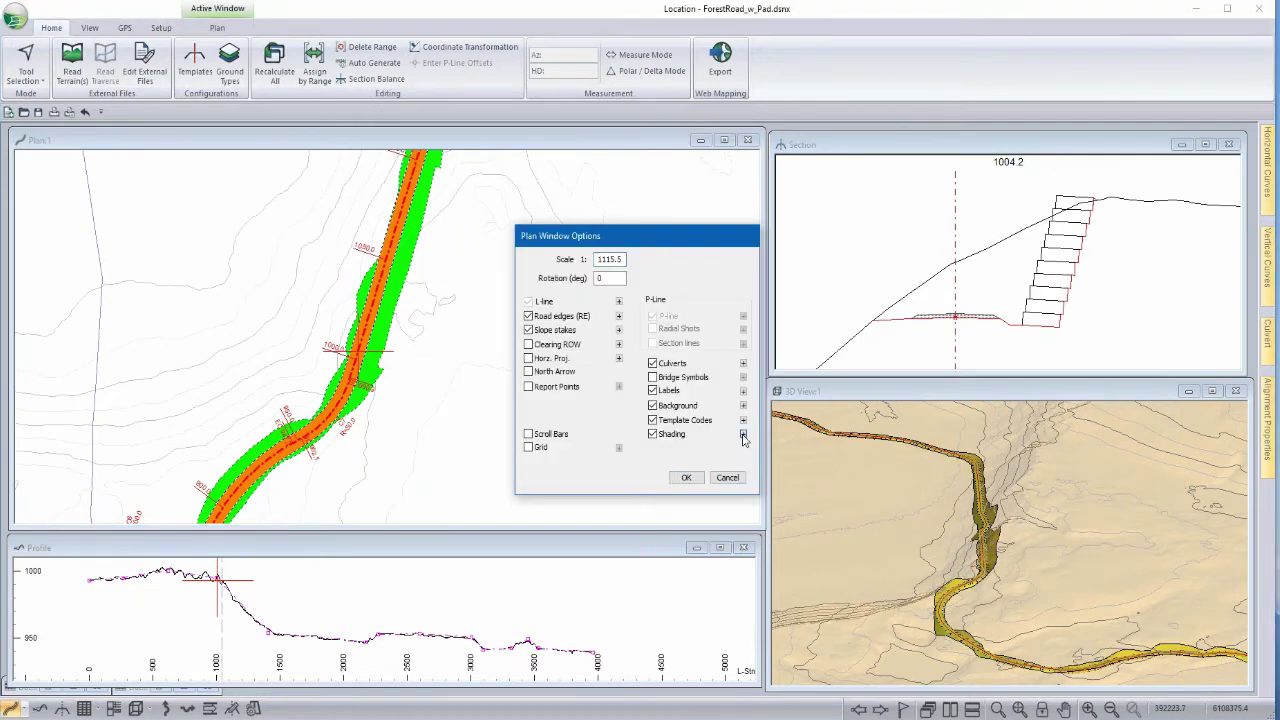
left_click(746, 437)
left_click(757, 305)
left_click(636, 345)
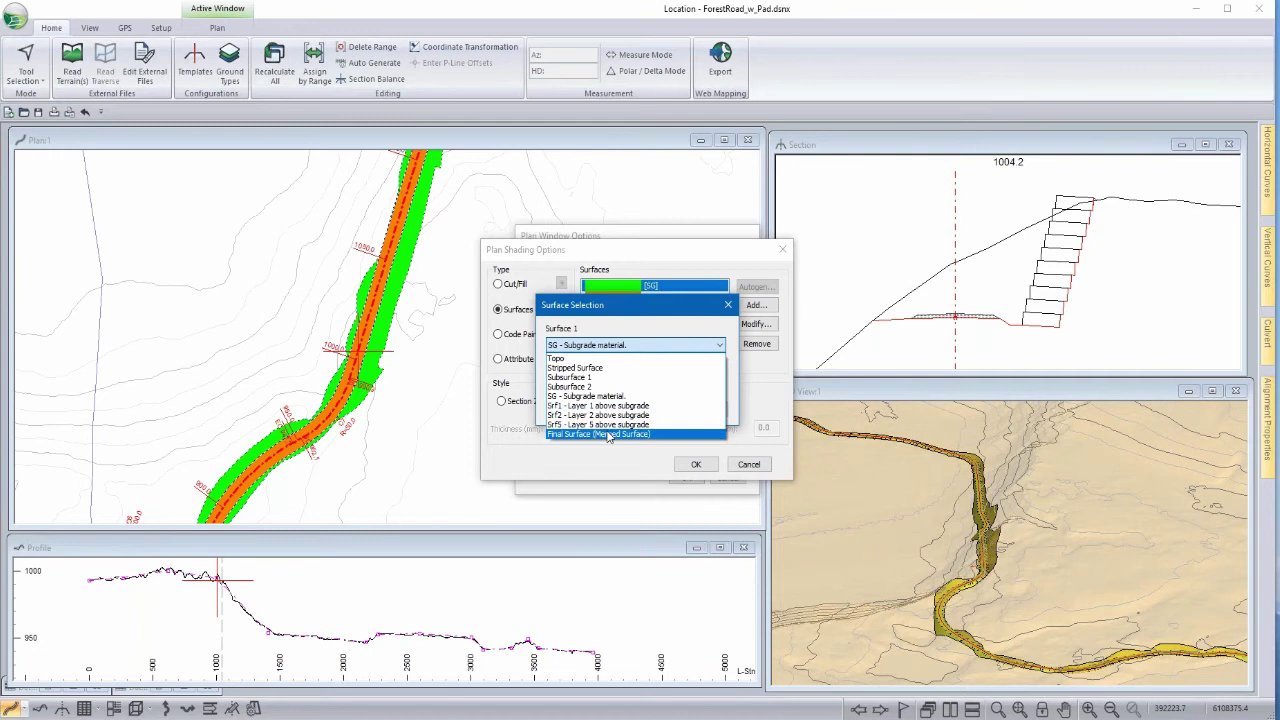
left_click(600, 424)
left_click(657, 408)
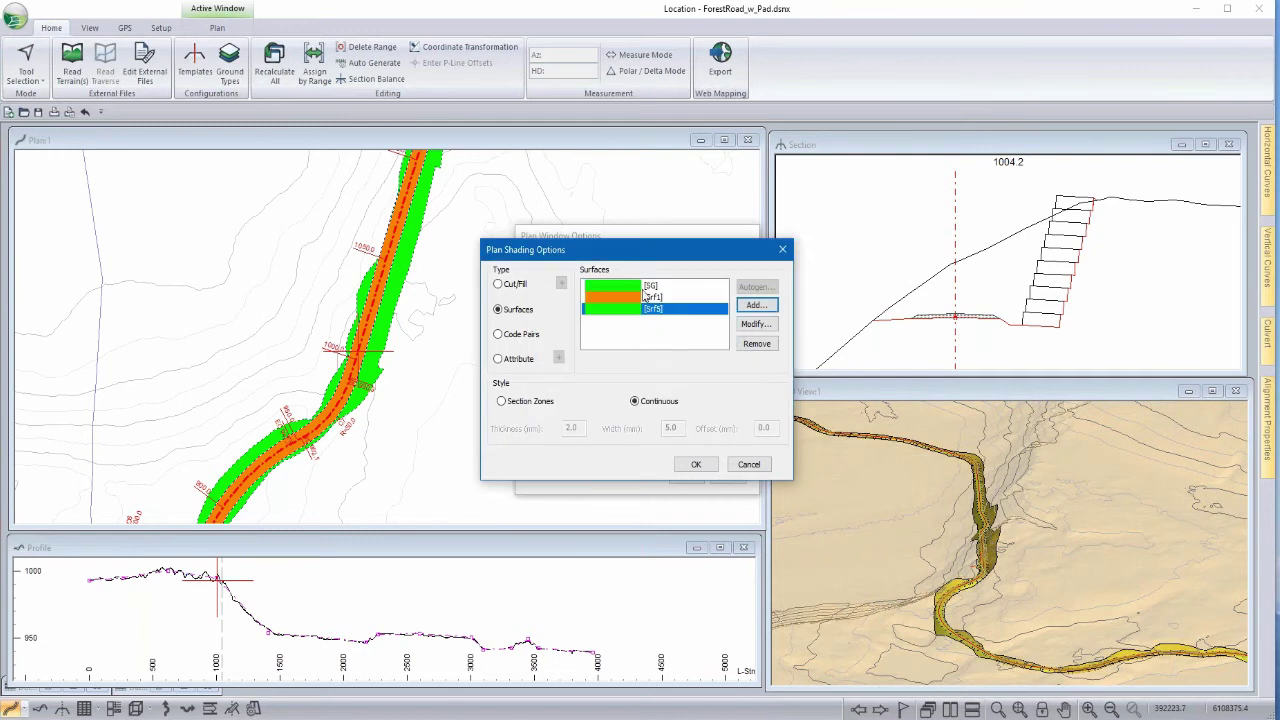
left_click(750, 344)
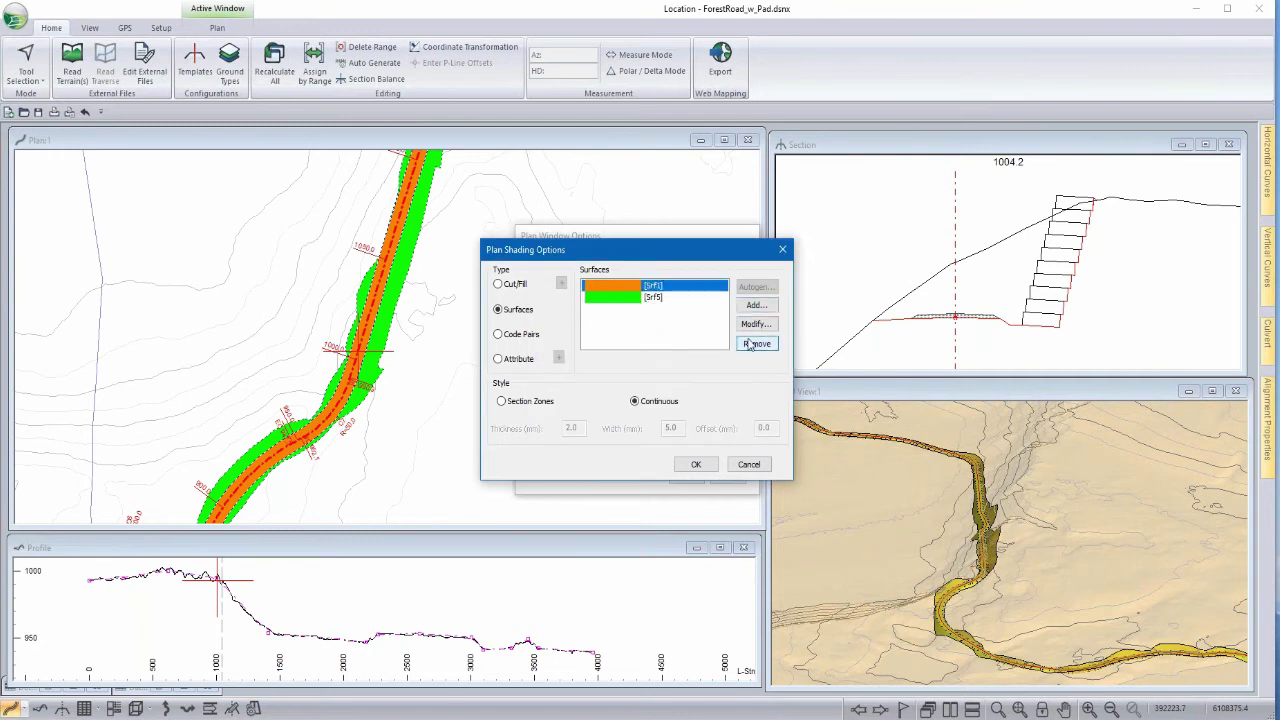
left_click(694, 465)
left_click(688, 477)
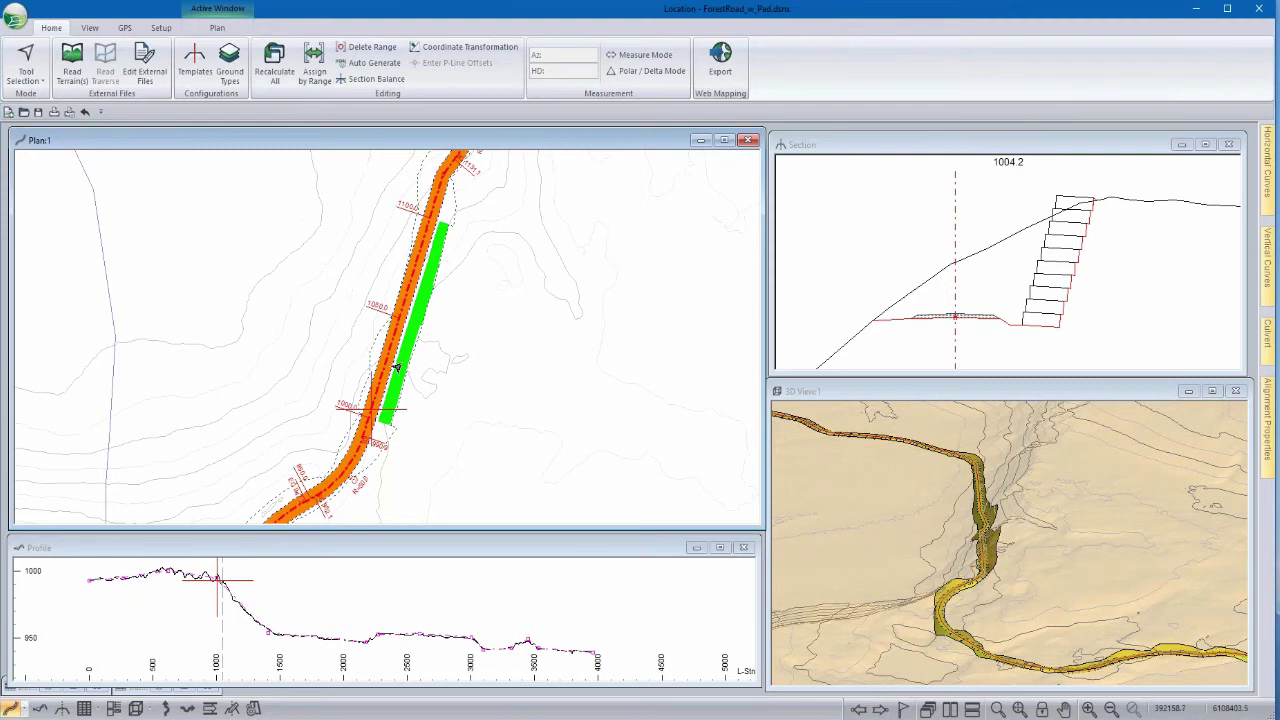
Export the current alignment to Terrain with shading and the centerline included and sections excluded, opening it for editing in Terrain.
scroll(440, 300, "down", 2)
left_click(14, 17)
left_click(68, 153)
left_click(587, 688)
left_click(585, 575)
left_click(666, 322)
left_click(670, 313)
left_click(868, 716)
left_click(687, 374)
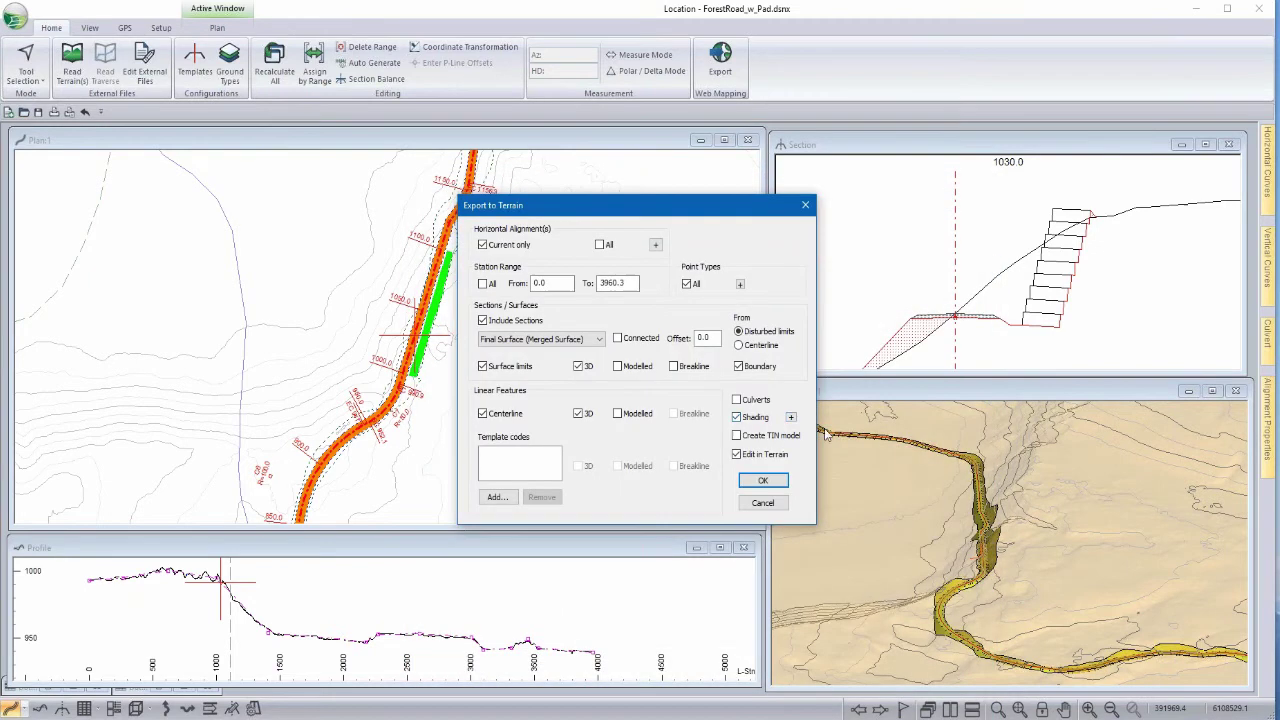
left_click(791, 417)
left_click(695, 465)
left_click(483, 321)
In Terrain, select the centerline, the road surface polygon and the wall polygon in turn to read their areas and lengths.
left_click(529, 258)
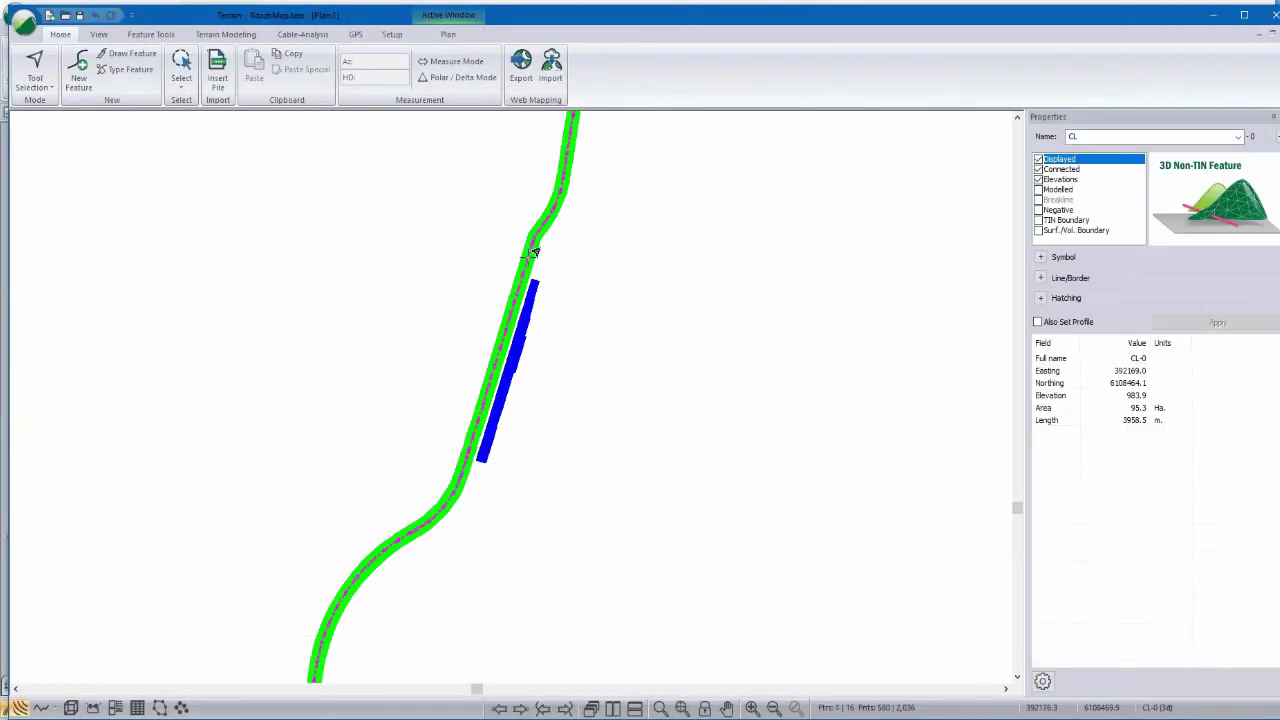
left_click(538, 247)
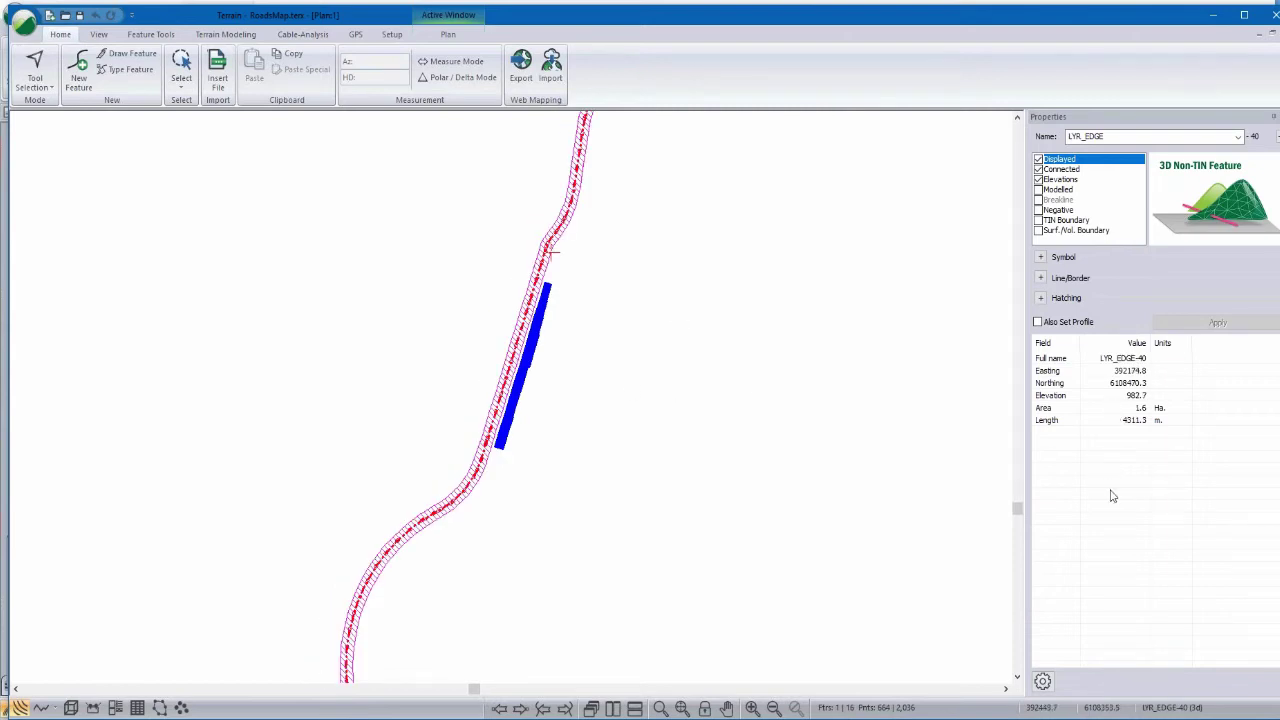
middle_click_drag(563, 342, 566, 413)
left_click(507, 478)
left_click(520, 483)
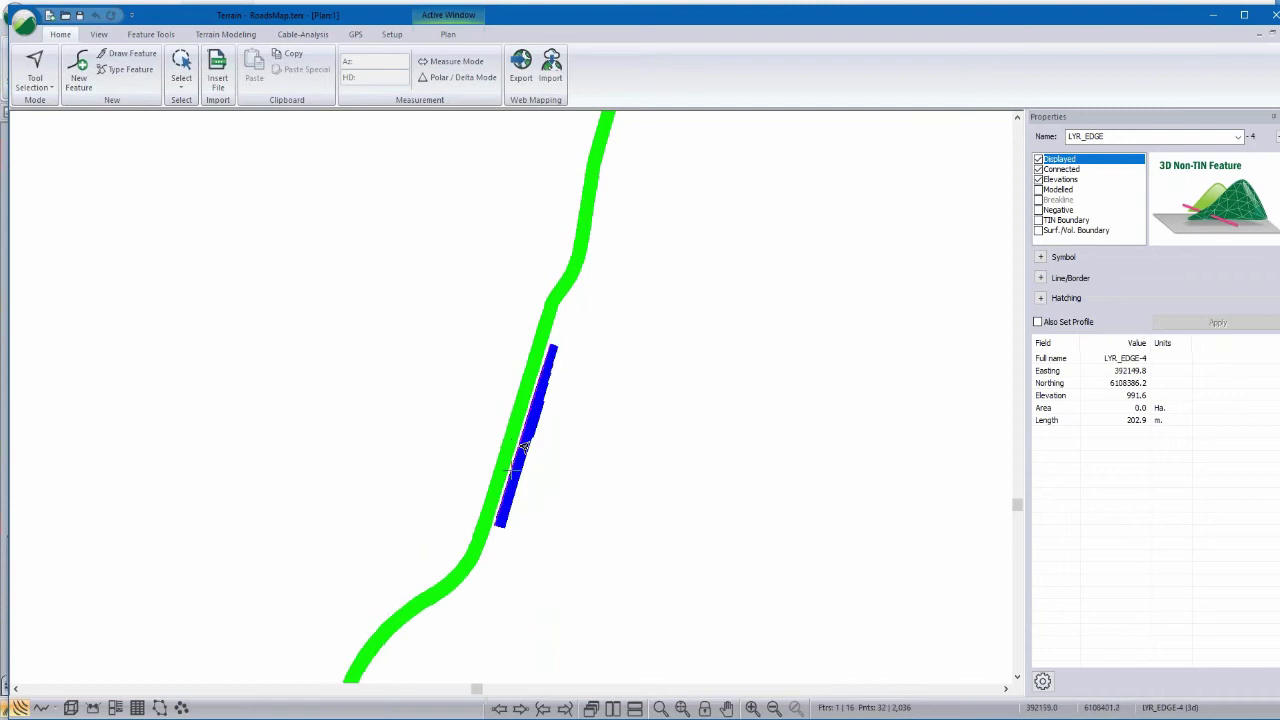
Back in Location, change the plan shading type to Code Pairs, using DIL,DOL and DIR,DOR in the Continuous style.
right_click(606, 276)
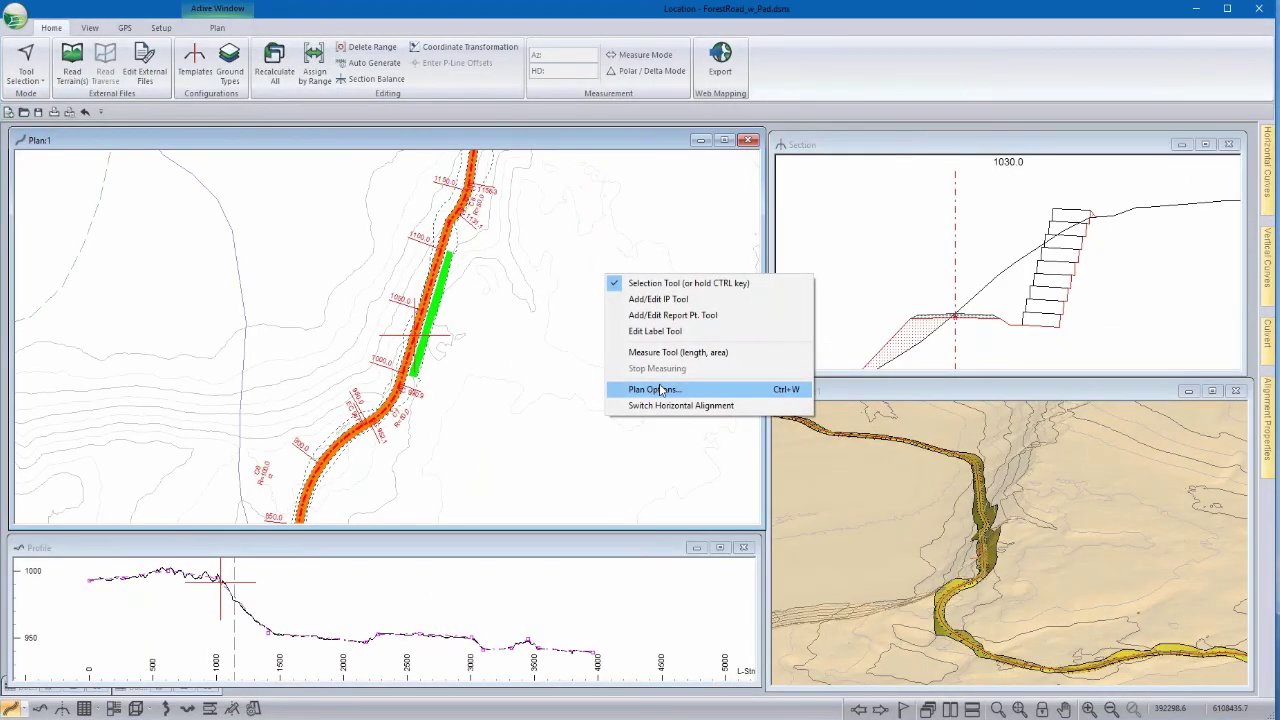
left_click(660, 389)
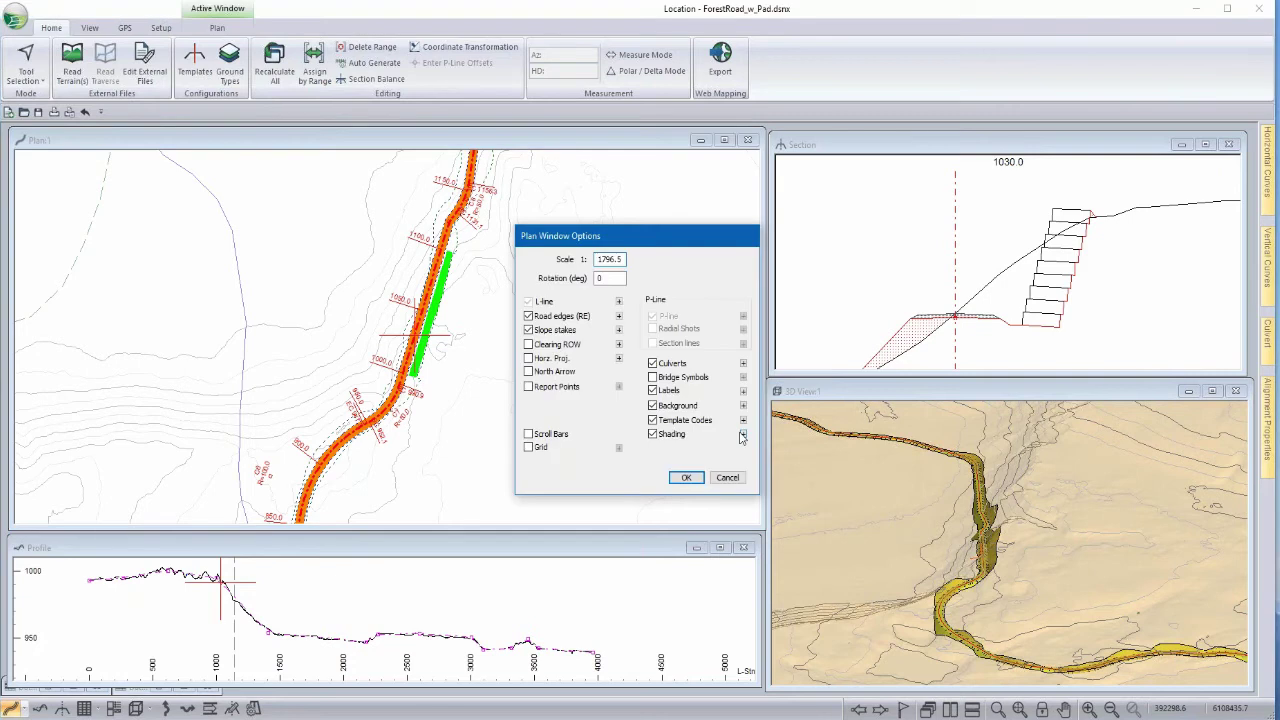
left_click(744, 435)
left_click(508, 336)
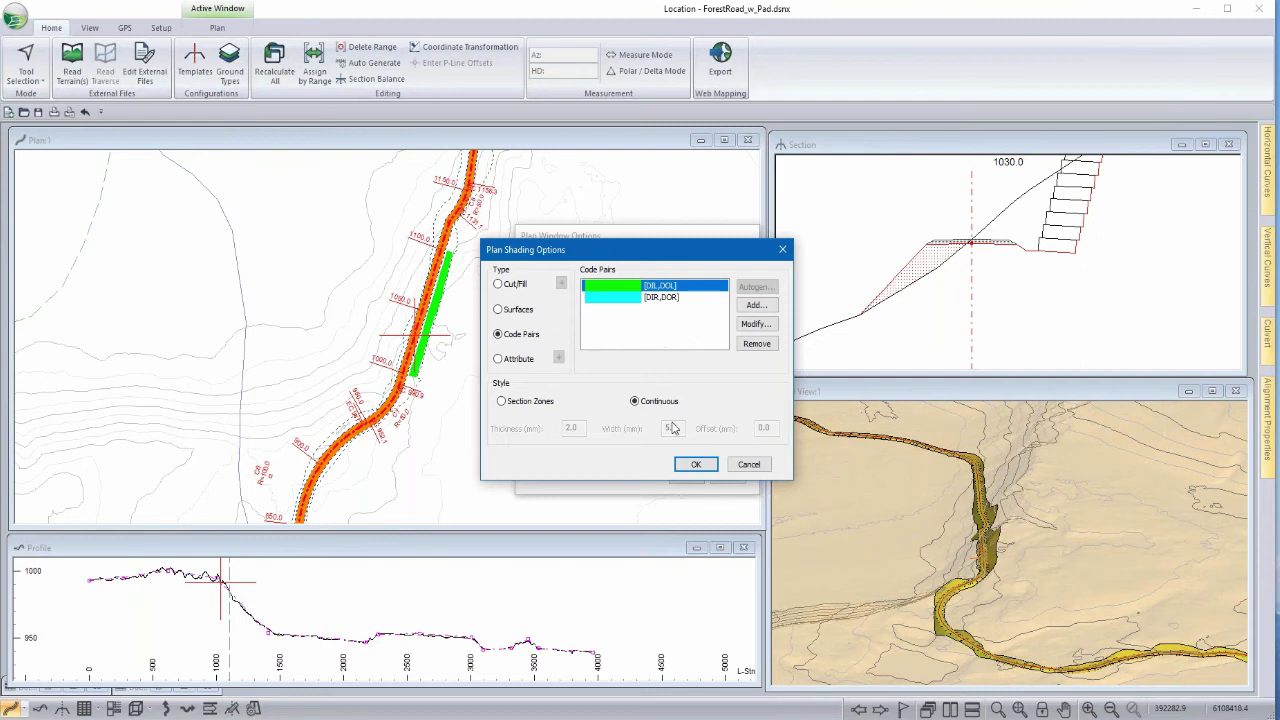
left_click(692, 466)
left_click(687, 481)
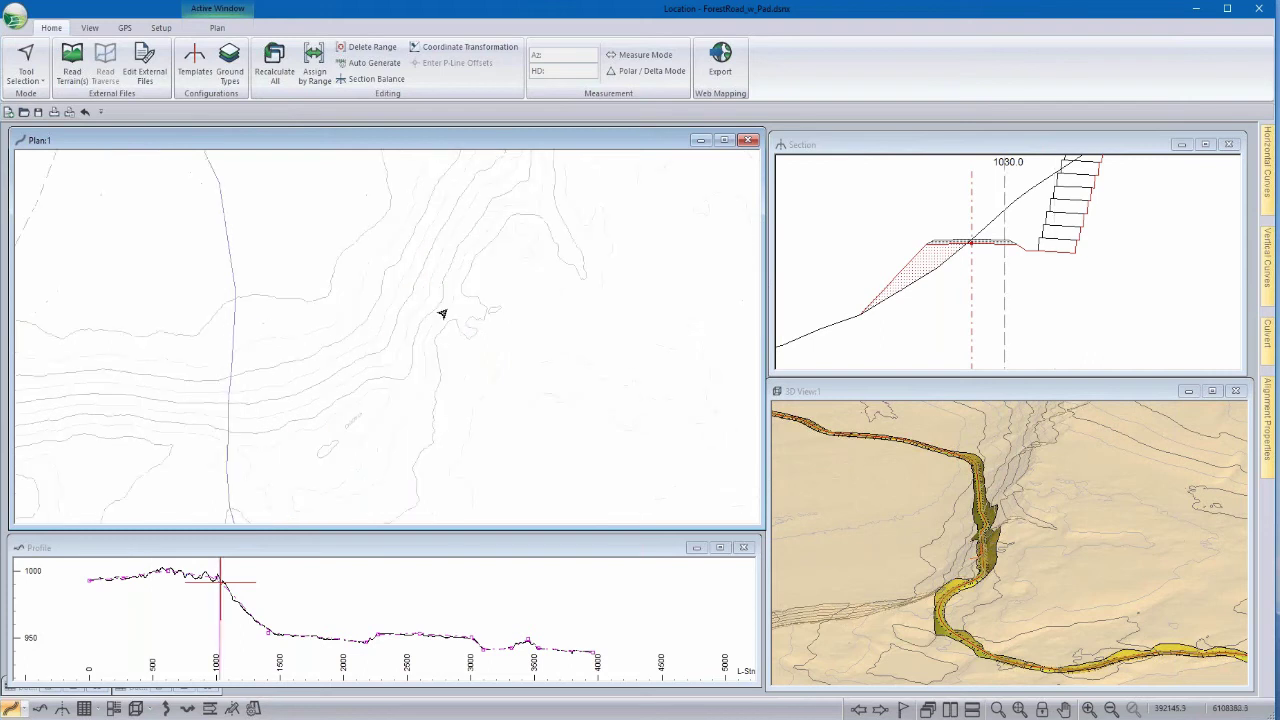
Select station 1060 in plan to compare the shaded right ditch with its cross section.
scroll(450, 268, "up", 3)
middle_click_drag(507, 233, 514, 337)
left_click(465, 353)
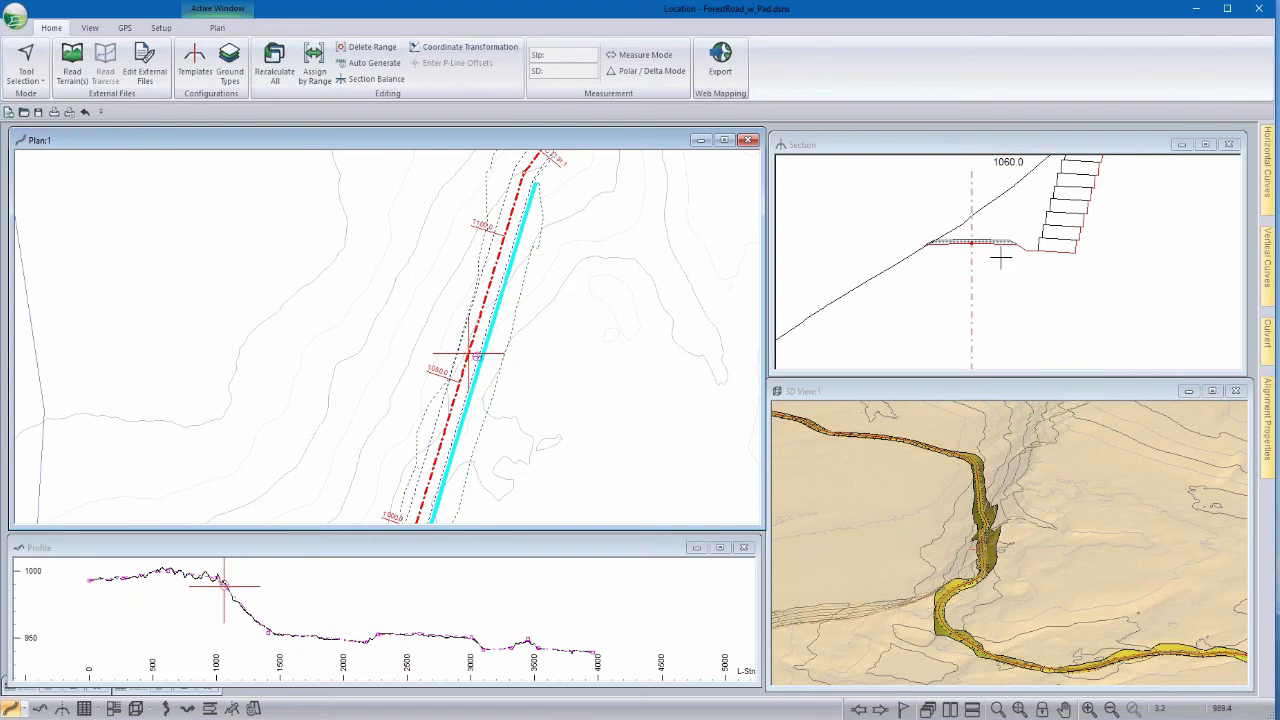
Select station 920 in plan to compare the shaded left and right ditches with its cross section.
scroll(602, 290, "down", 1)
middle_click_drag(545, 425, 646, 150)
left_click(437, 323)
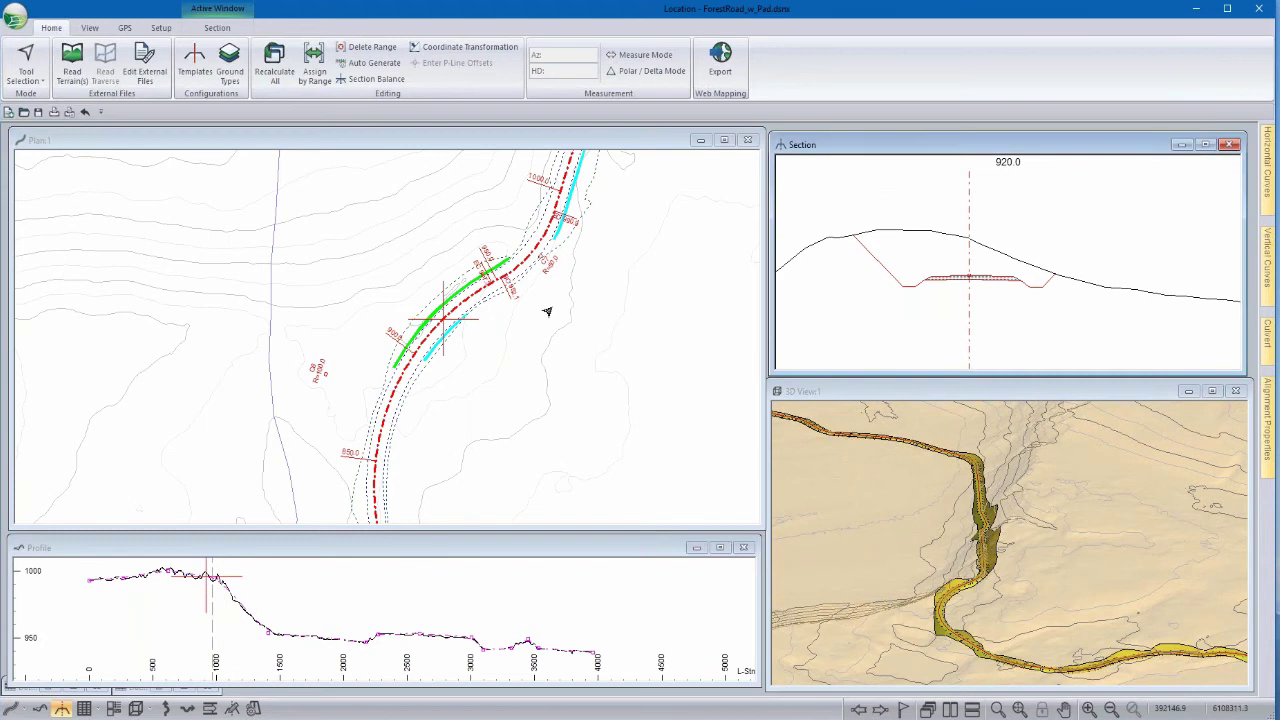
middle_click_drag(443, 319, 500, 263)
scroll(518, 425, "down", 3)
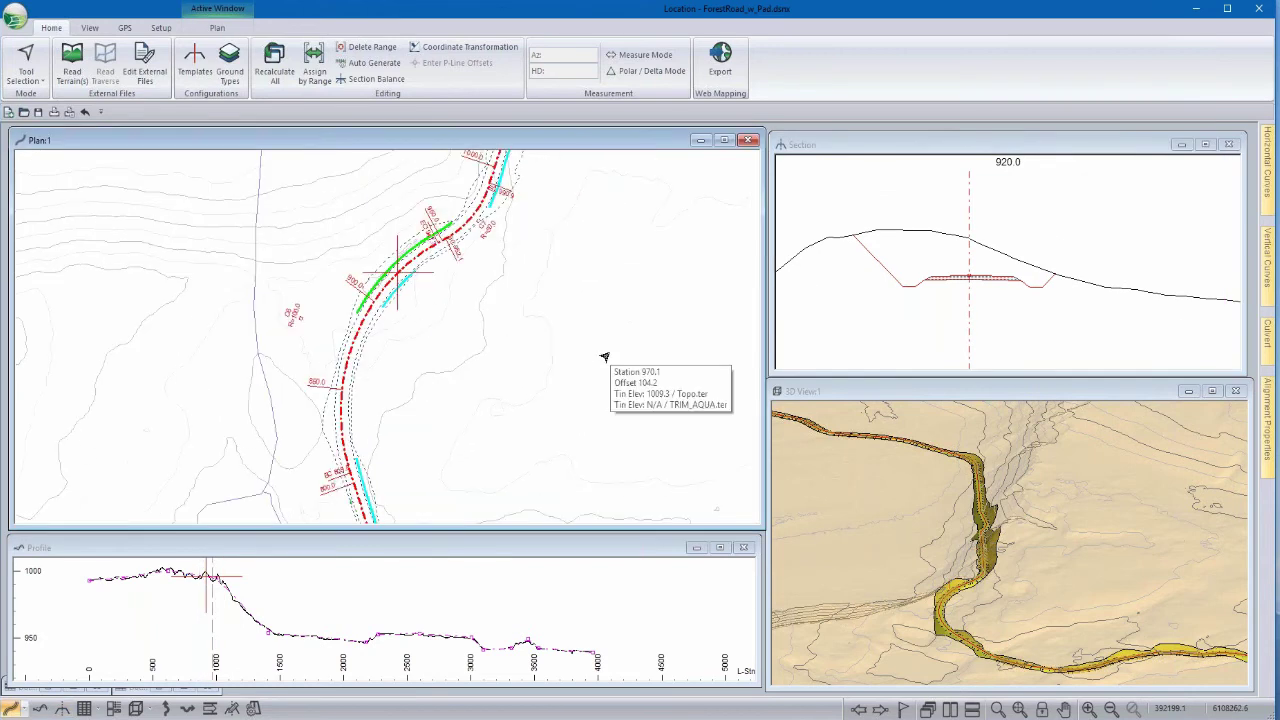
Change the plan shading type to Attribute, with Grade as the selected data field.
right_click(680, 325)
left_click(722, 437)
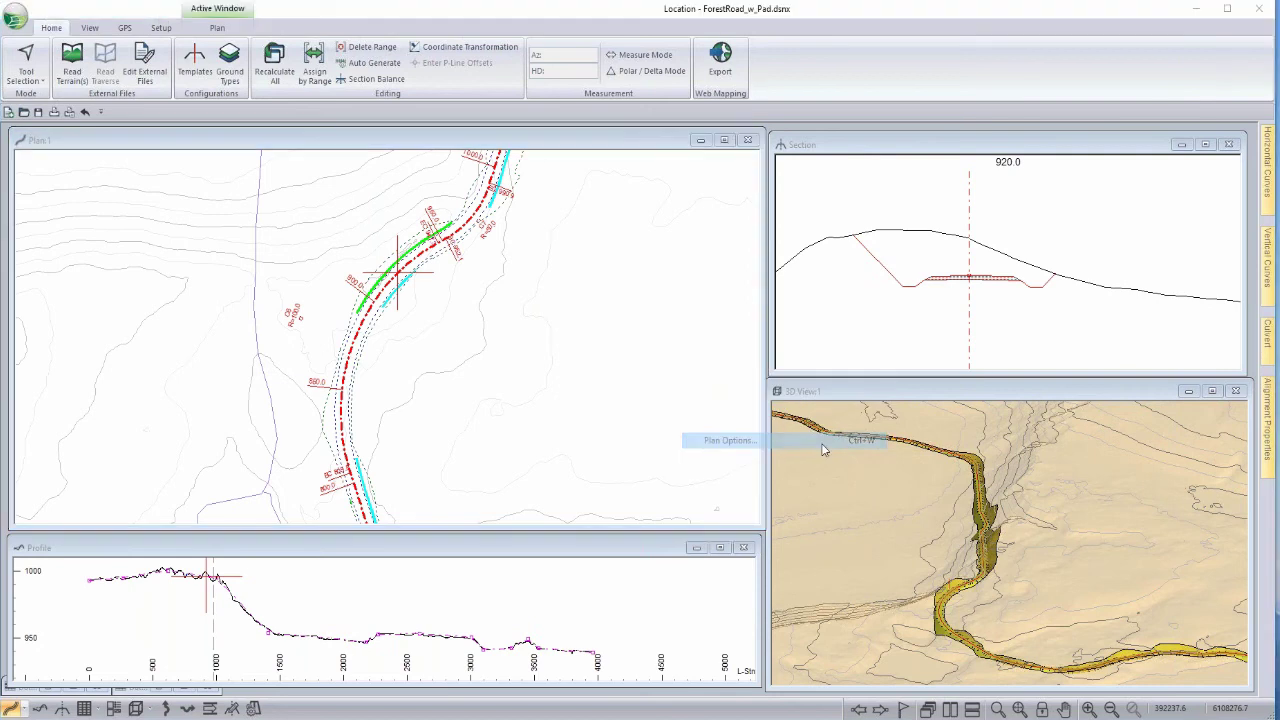
left_click(743, 434)
left_click(498, 358)
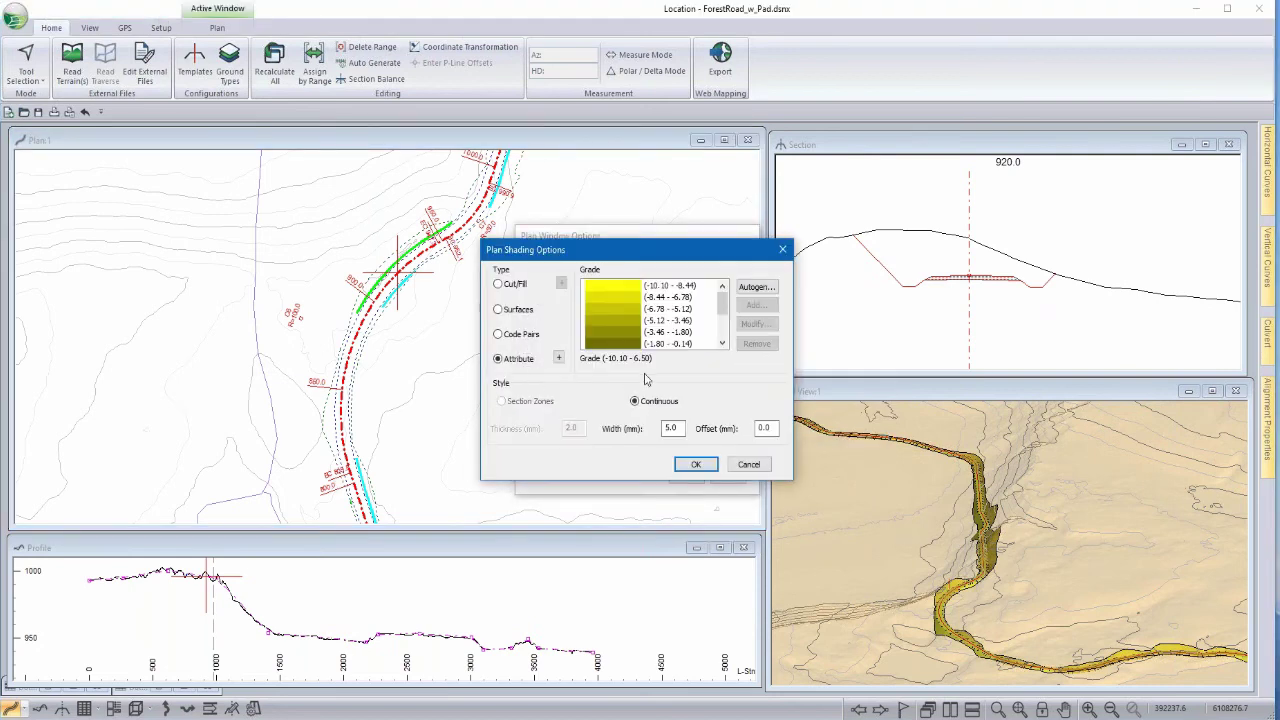
left_click(559, 357)
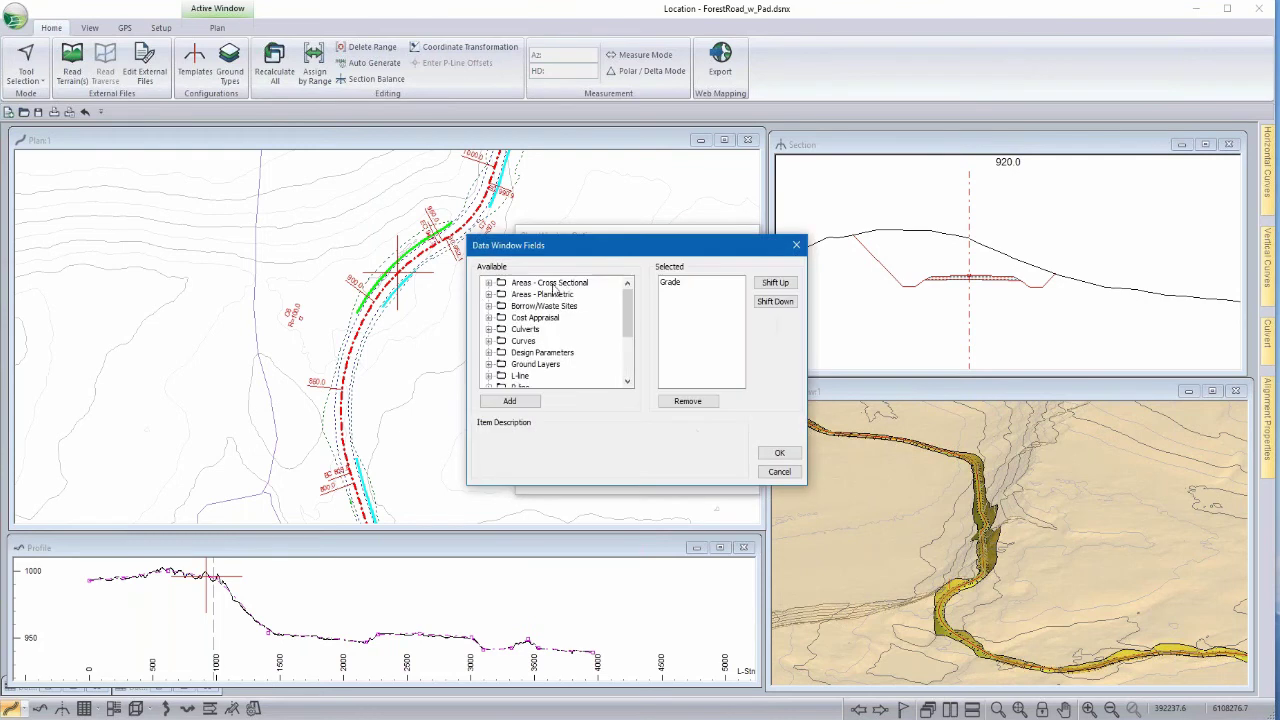
scroll(630, 310, "down", 3)
left_click(670, 282)
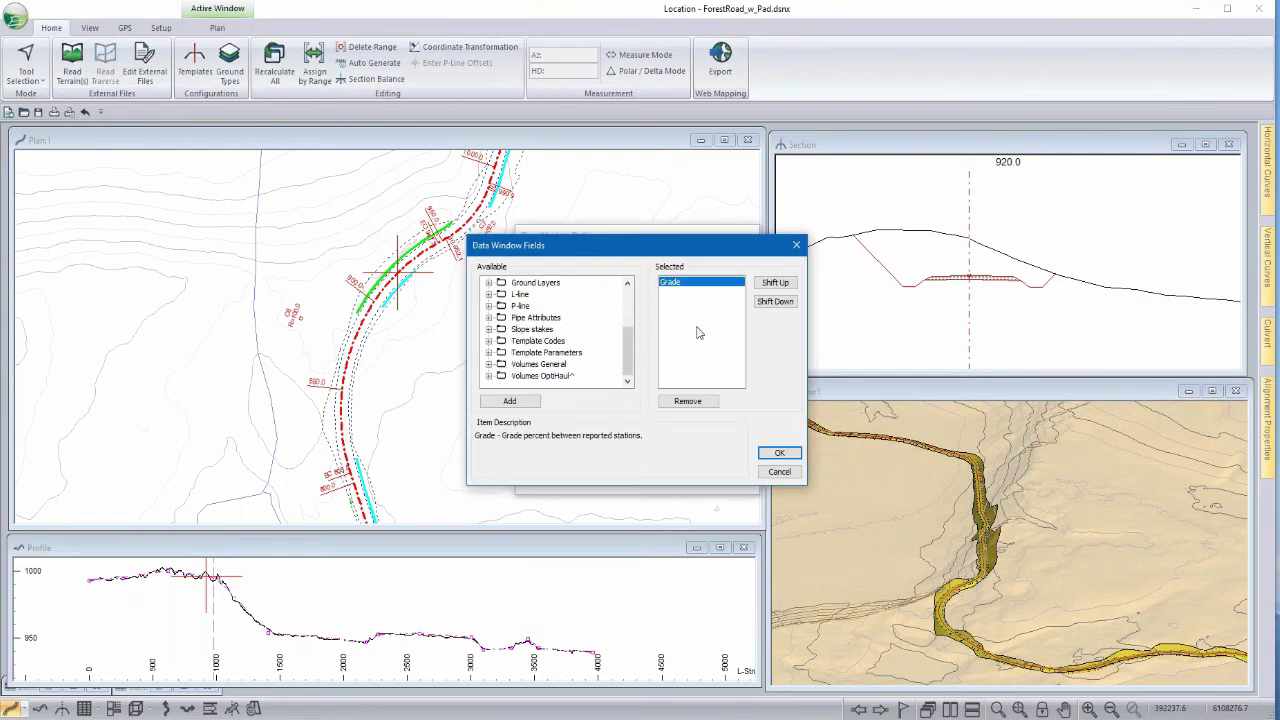
left_click(780, 455)
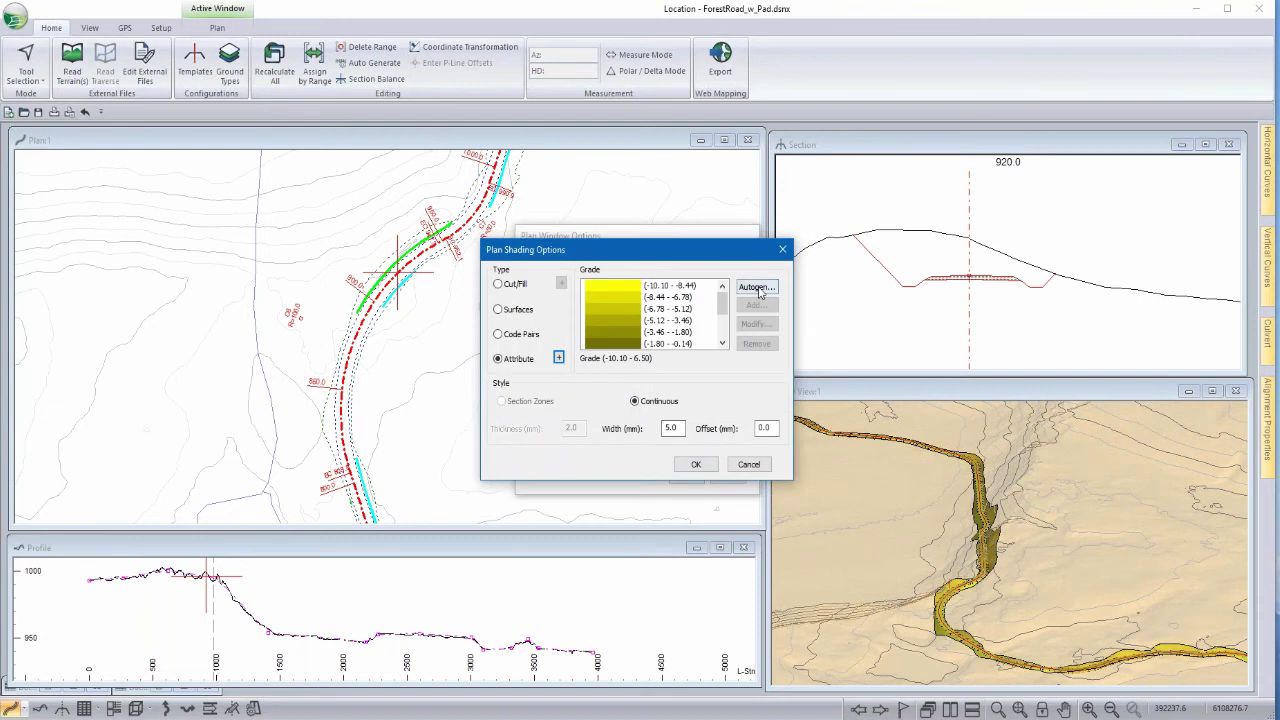
Autogenerate the Grade shading ranges using 4 intervals.
left_click(758, 288)
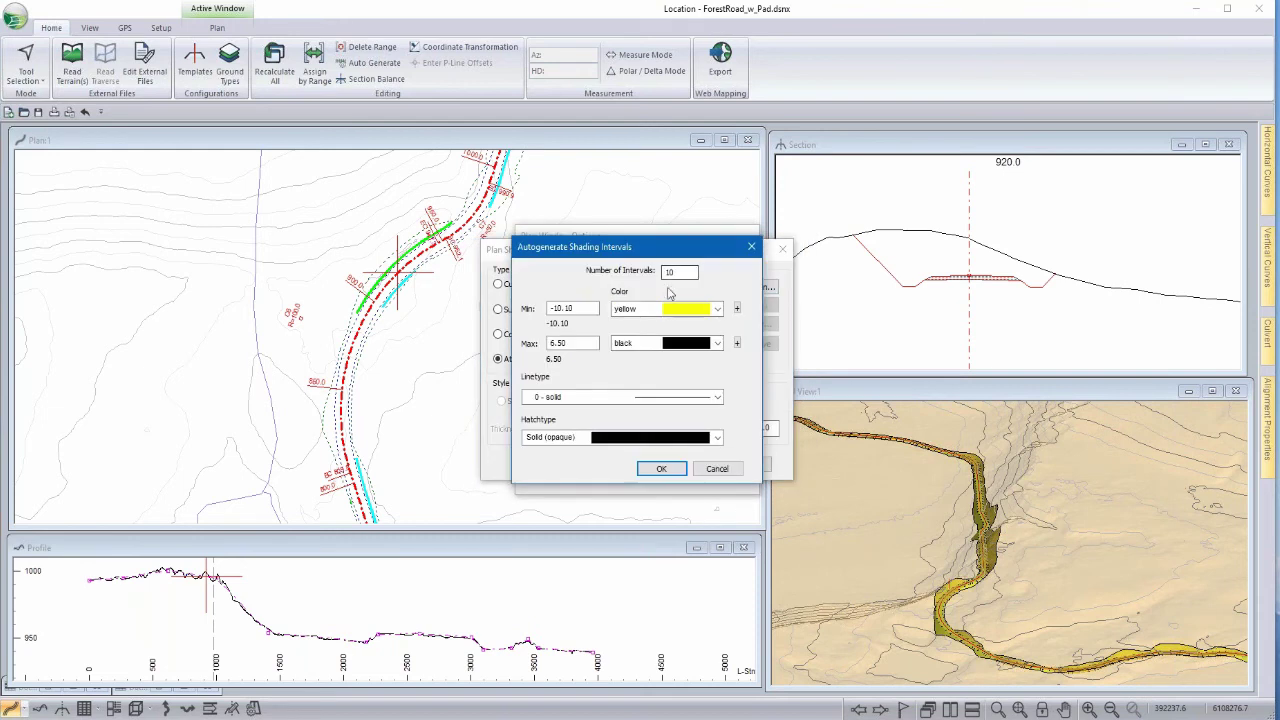
left_click(591, 309)
left_click(585, 343)
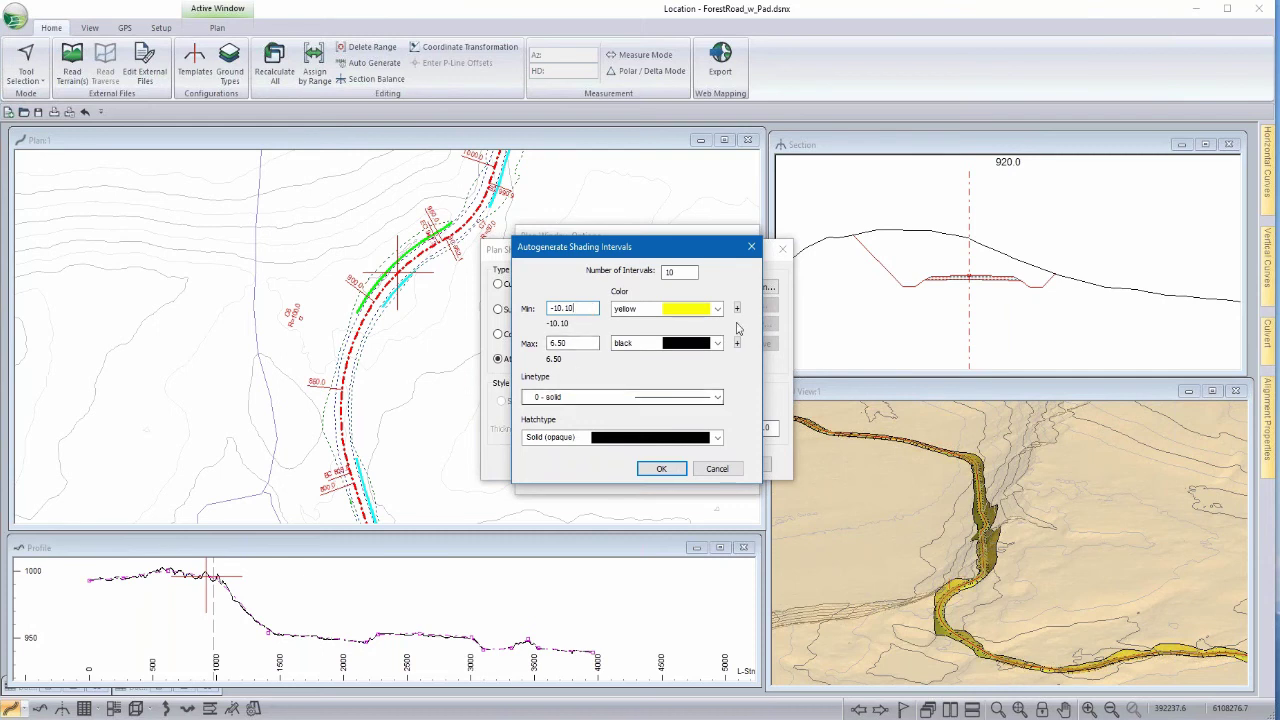
left_click_drag(684, 273, 649, 269)
type("4")
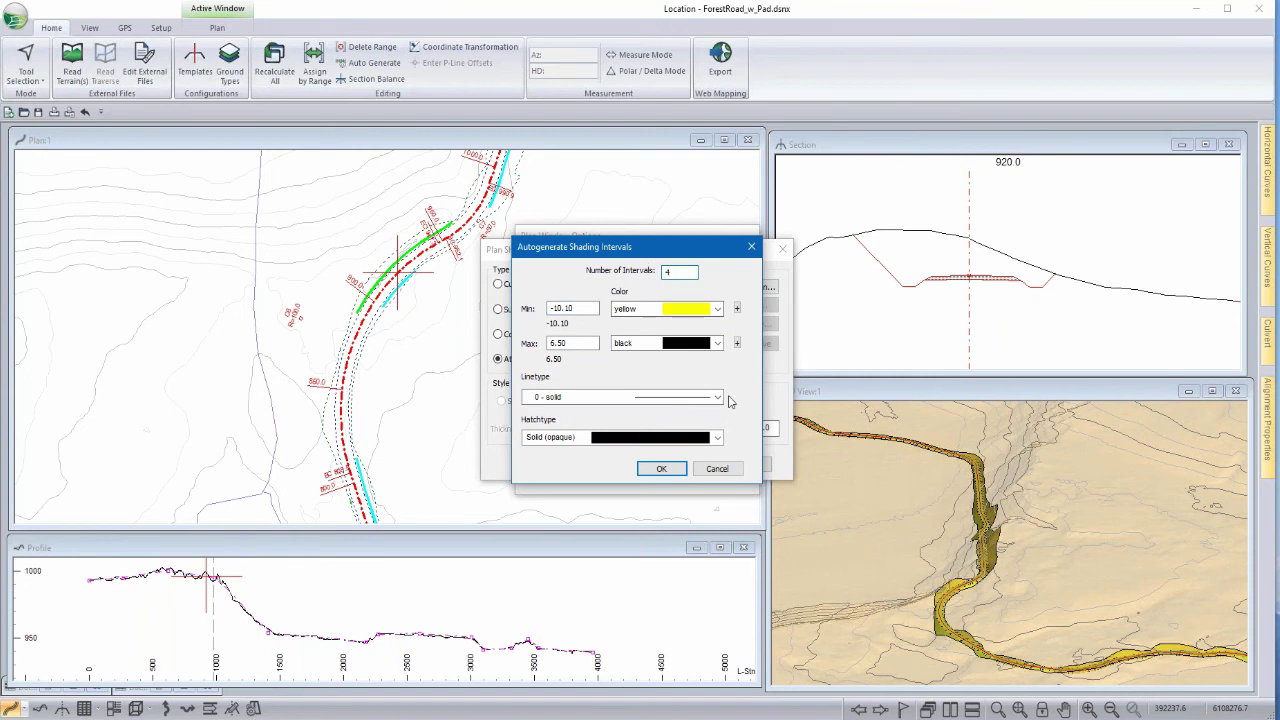
Color the shading intervals from red at the minimum grade to lime at the maximum, and apply them to the plan.
left_click(718, 309)
scroll(715, 352, "up", 3)
left_click(684, 415)
left_click(718, 343)
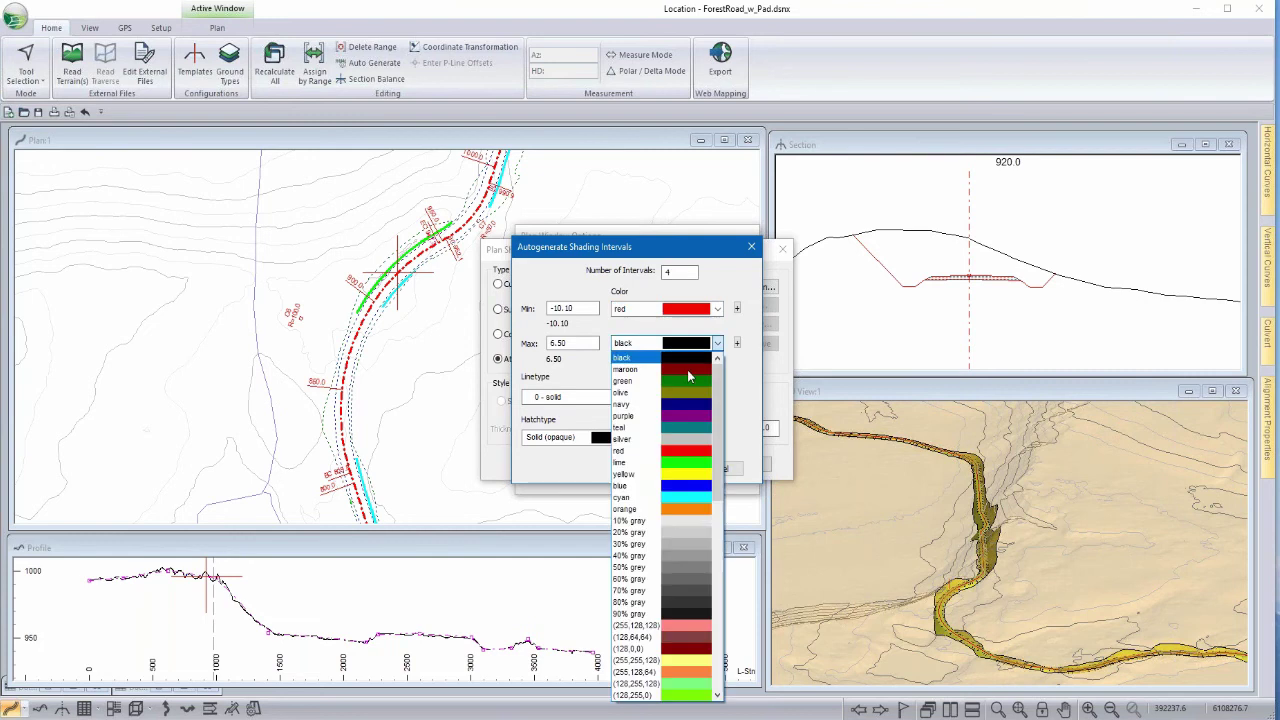
left_click(701, 466)
left_click(660, 466)
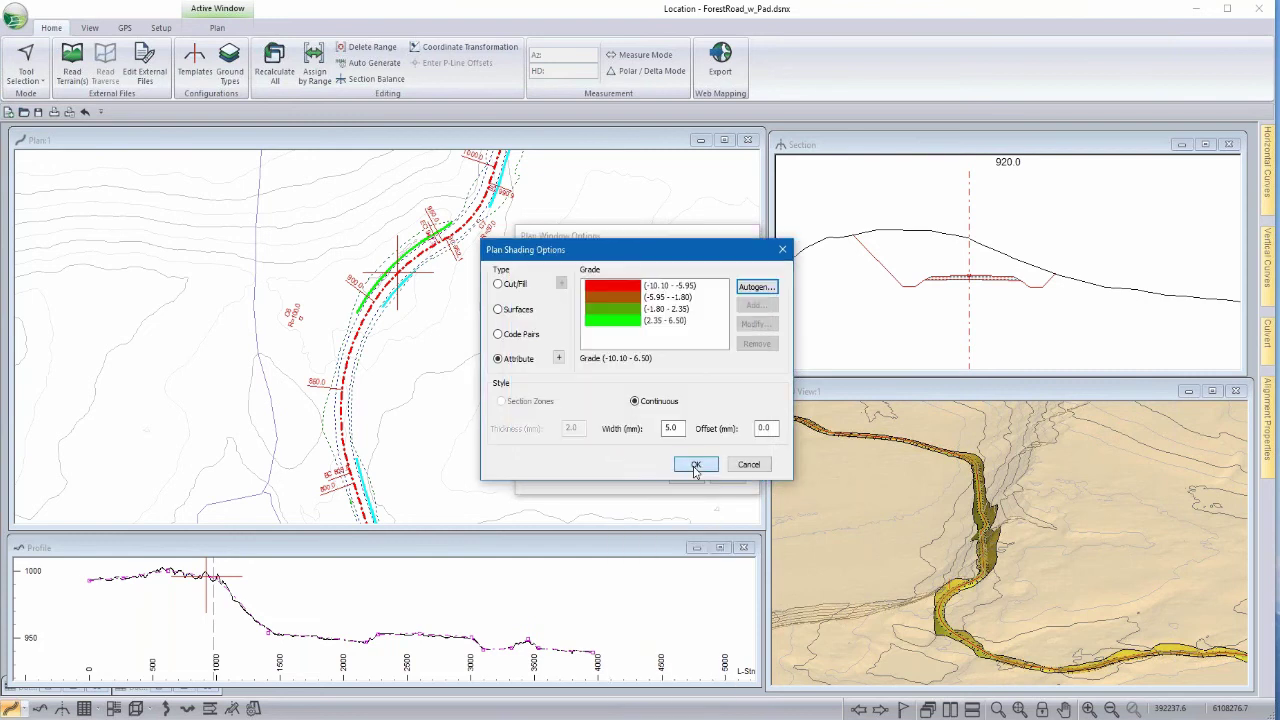
left_click(695, 467)
left_click(686, 477)
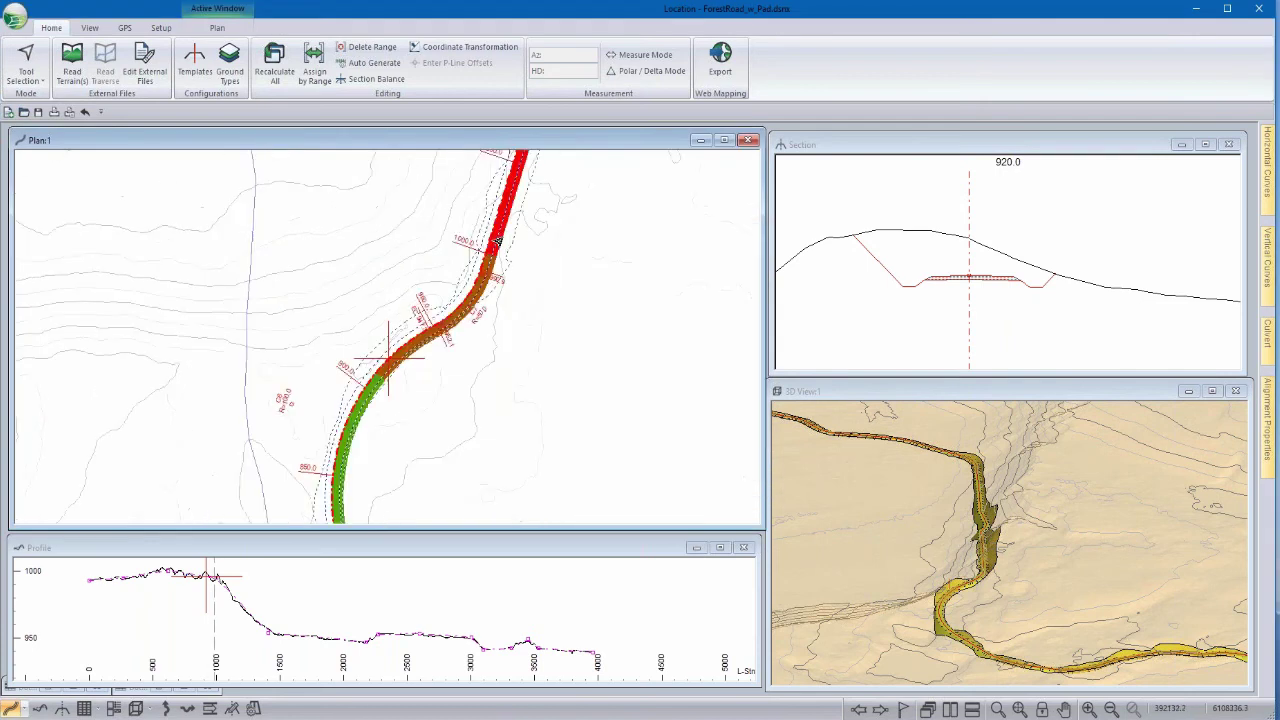
Select station 1070 on the red stretch and station 752.9 on the green stretch in plan to compare their shading with the profile grade.
middle_click_drag(501, 243, 463, 372)
left_click(487, 257)
scroll(577, 237, "down", 1)
scroll(577, 237, "down", 1)
left_click(222, 586)
scroll(222, 586, "up", 4)
scroll(277, 622, "down", 2)
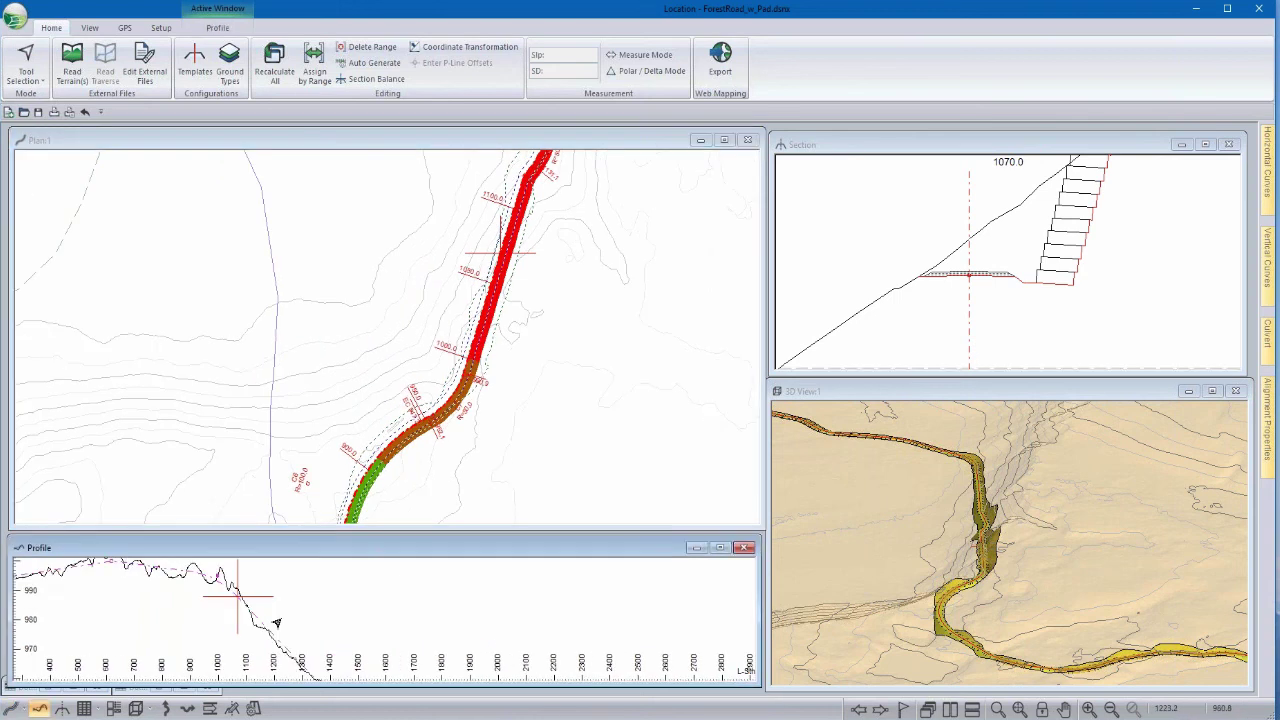
middle_click_drag(427, 428, 441, 273)
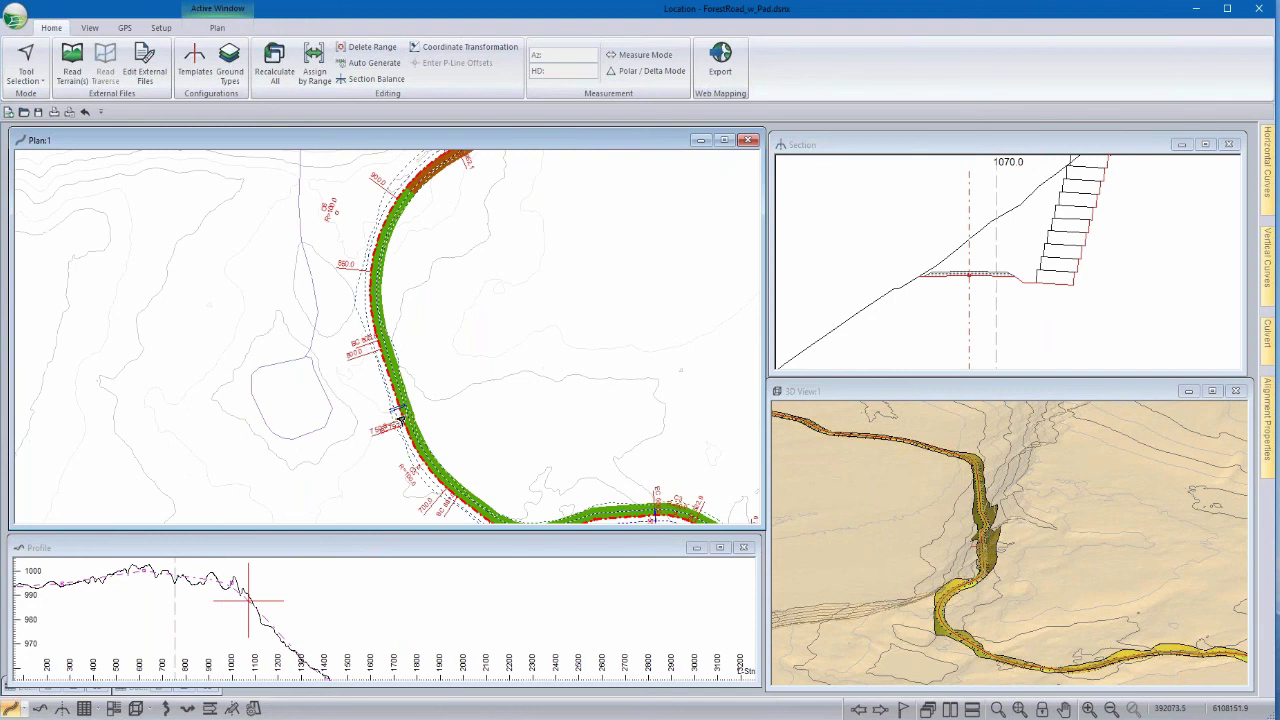
left_click(402, 420)
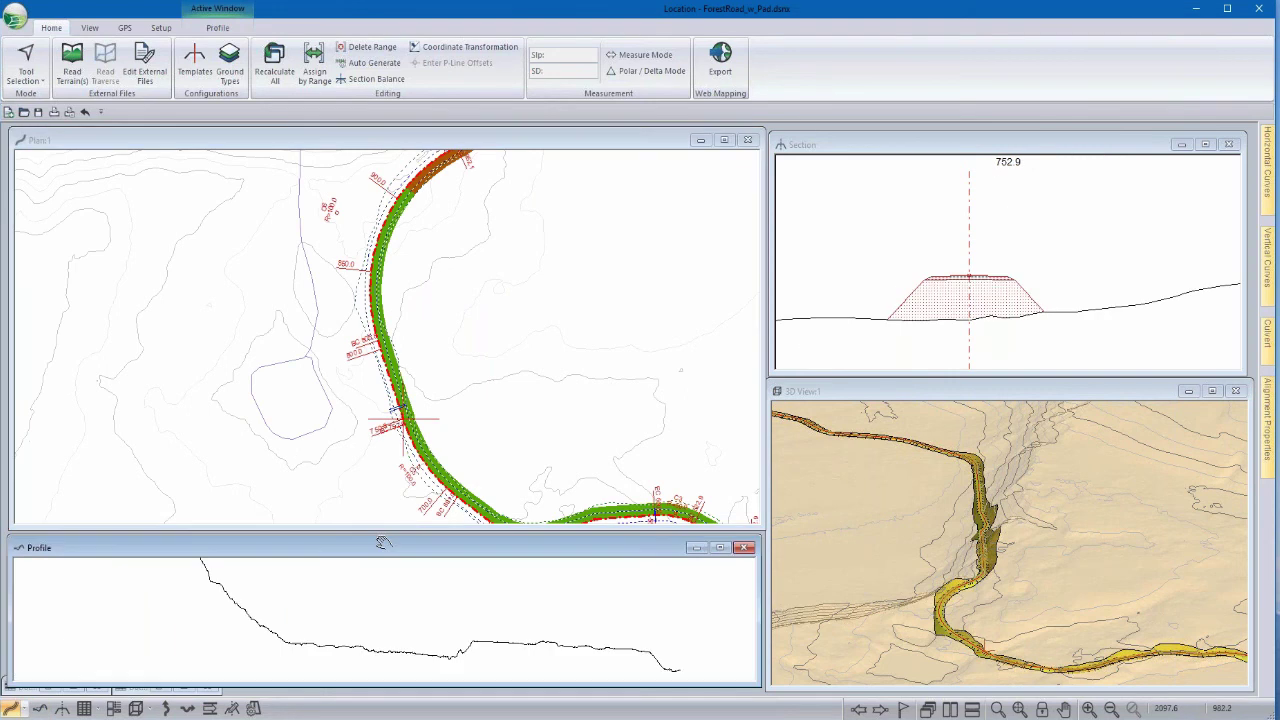